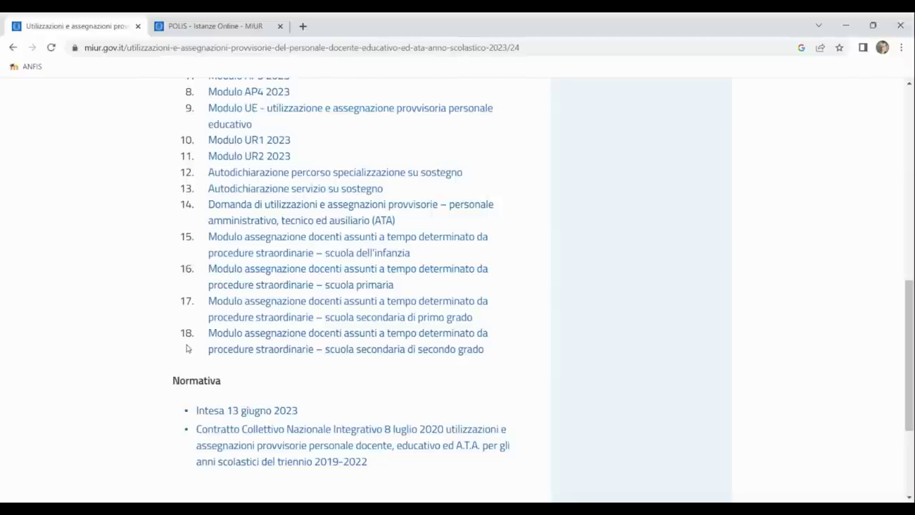
# Step: Switch to the Istanze Online page and open the "Presentazione Domanda Mobilita in Organico di Fatto" application for completion
pyautogui.hotkey('ctrl', 'Tab')
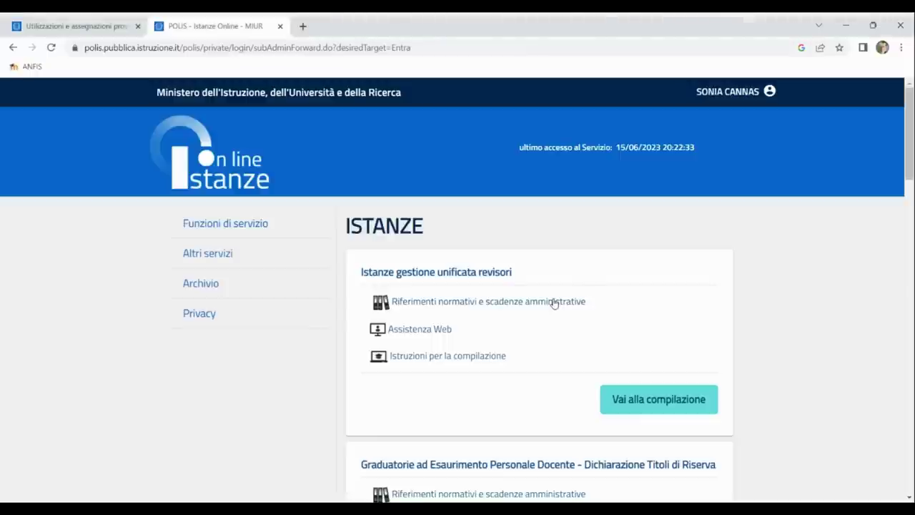
pyautogui.scroll(-6, 553, 303)
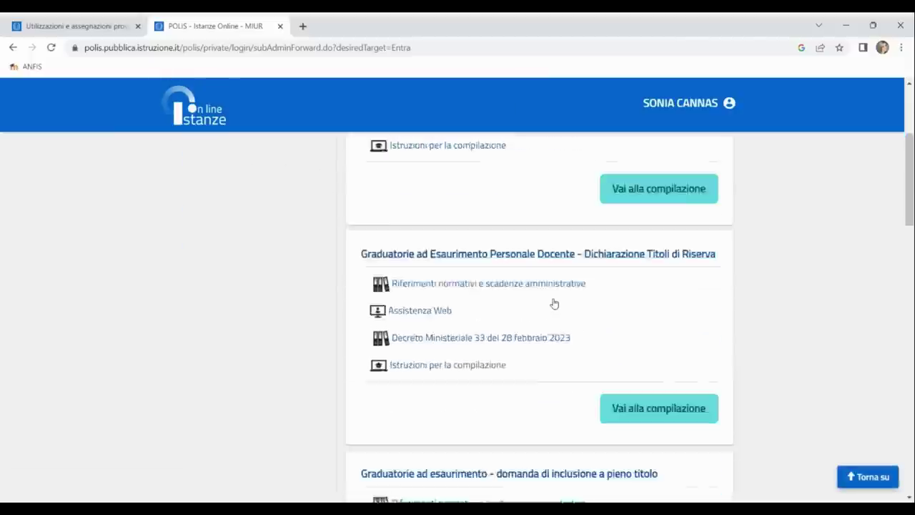
pyautogui.scroll(-3, 554, 304)
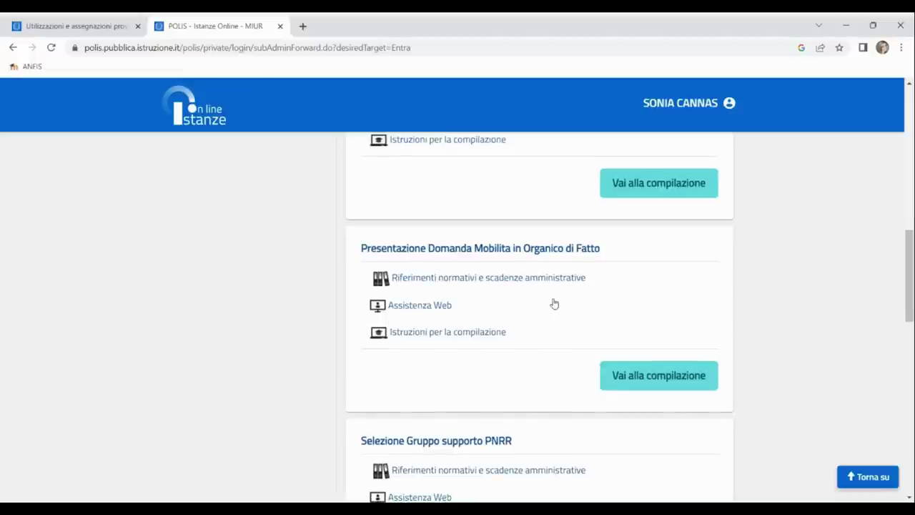
pyautogui.click(650, 377)
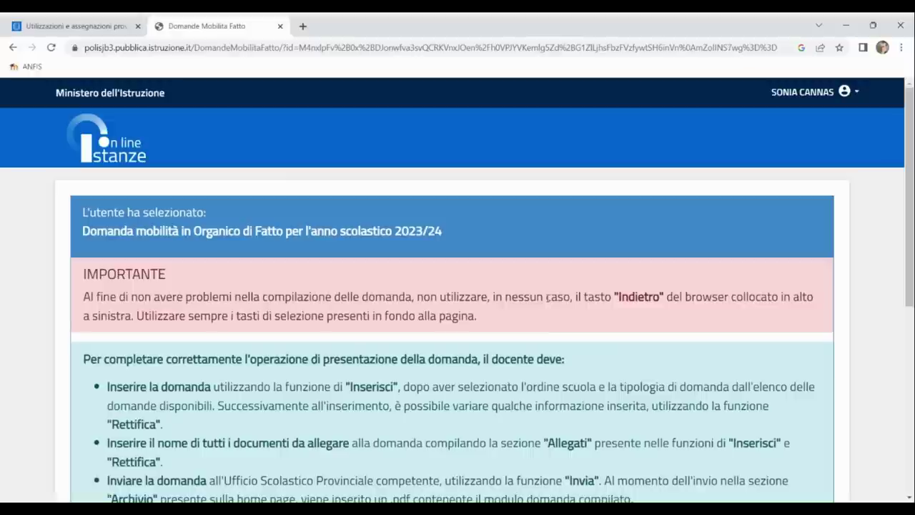
# Step: Accept the terms and legal conditions of the privacy notice and proceed to the list of applications
pyautogui.scroll(-2, 547, 297)
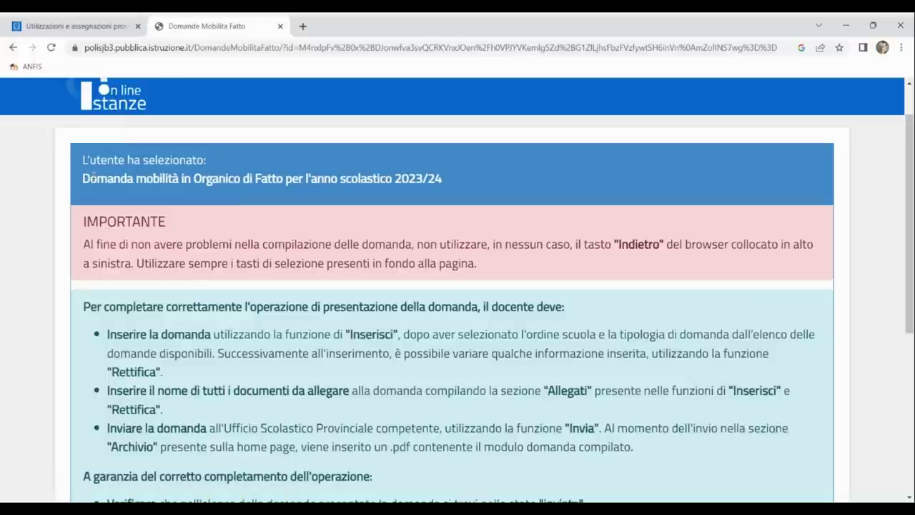
pyautogui.scroll(-5, 151, 299)
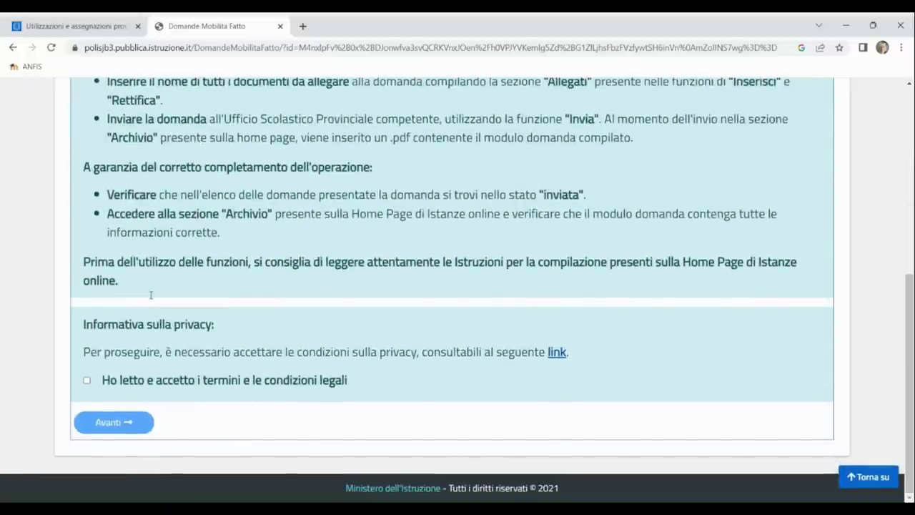
pyautogui.click(87, 382)
pyautogui.click(114, 422)
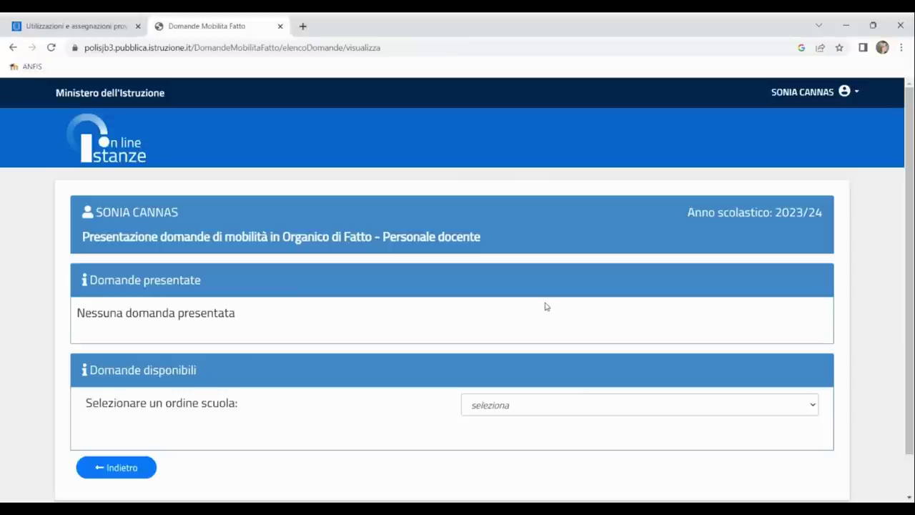
# Step: Choose Scuola Secondaria di II grado as the school level for the available applications
pyautogui.scroll(-1, 545, 306)
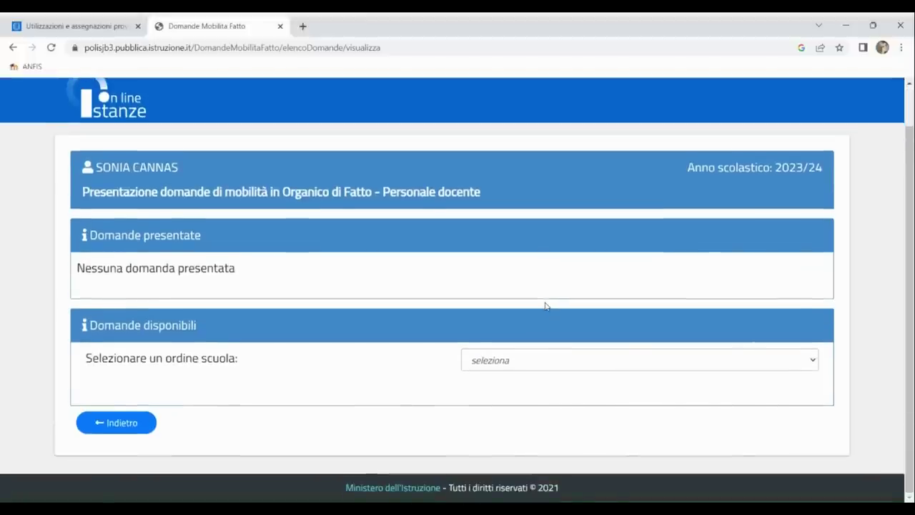
pyautogui.click(555, 362)
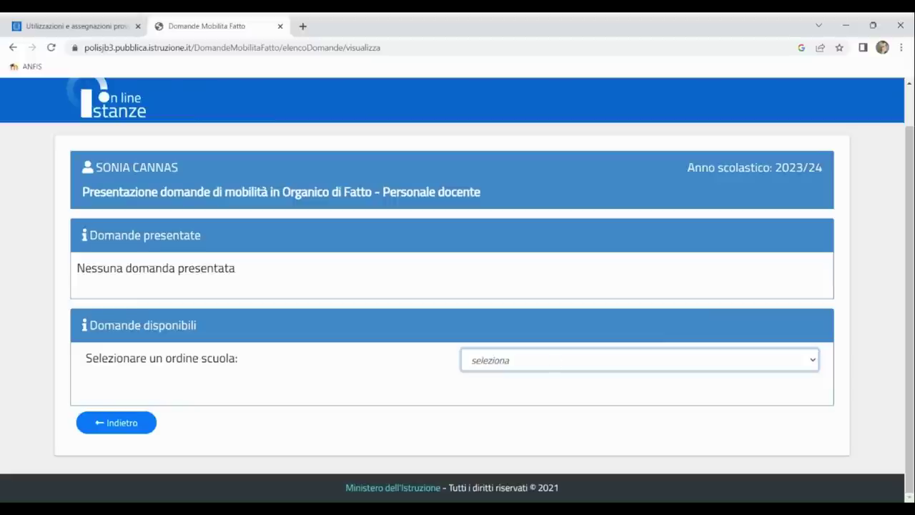
pyautogui.click(541, 441)
pyautogui.scroll(-2, 541, 443)
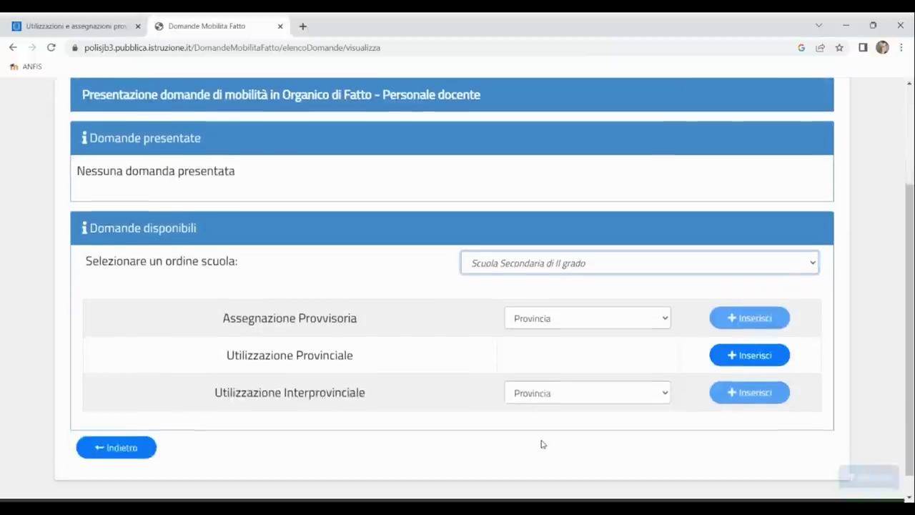
# Step: Insert a new Assegnazione Provvisoria application for the province of PISA
pyautogui.scroll(-1, 541, 442)
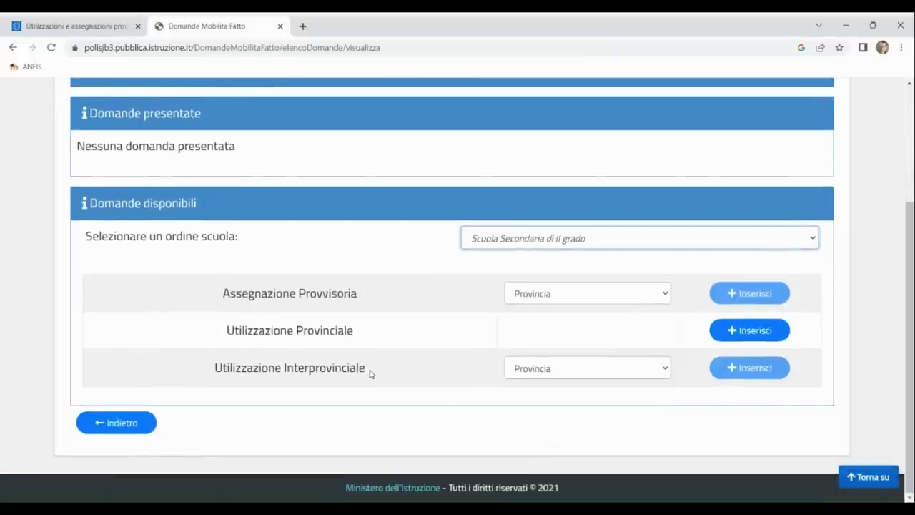
pyautogui.click(555, 300)
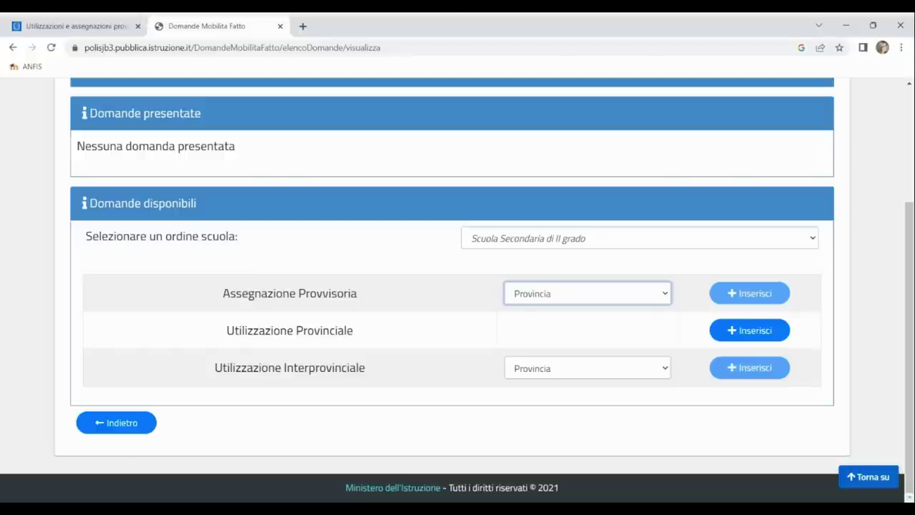
pyautogui.click(531, 253)
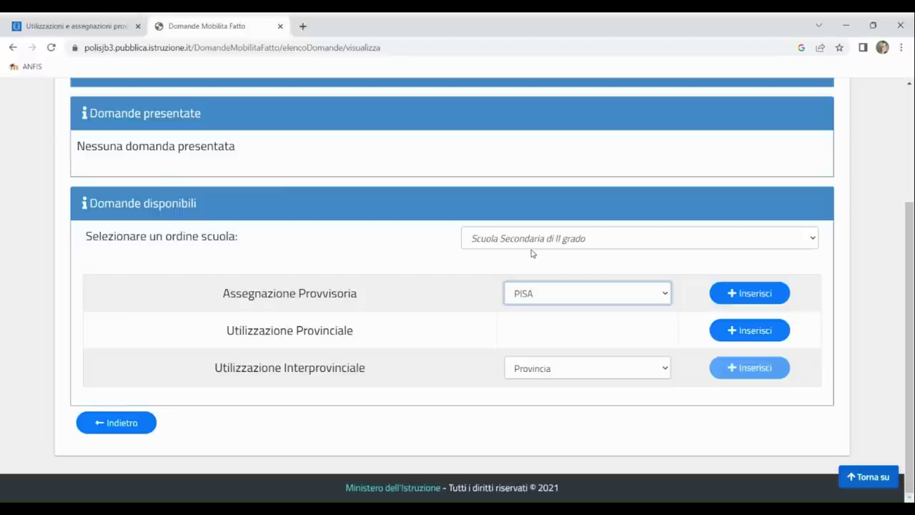
pyautogui.click(737, 295)
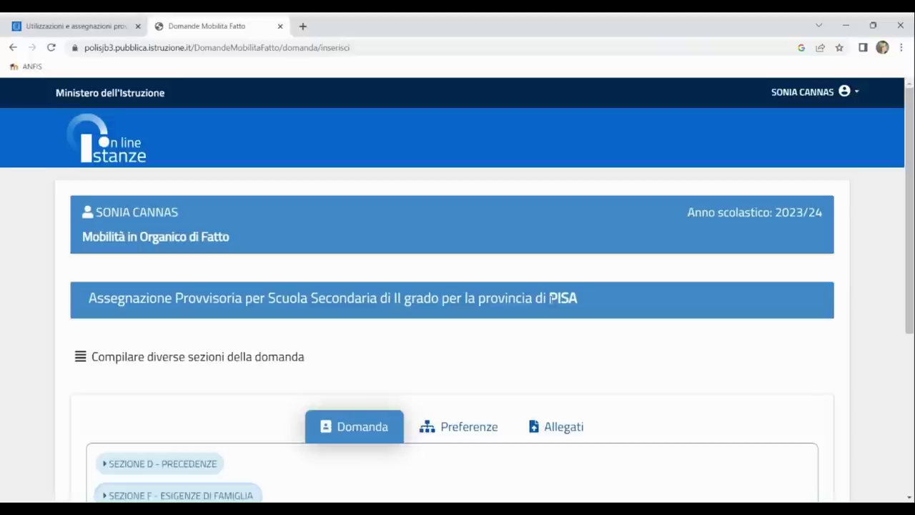
# Step: In Sezione F - Esigenze di famiglia, choose PONTEDERA as the municipality for reunification with the spouse or family member
pyautogui.scroll(-4, 550, 298)
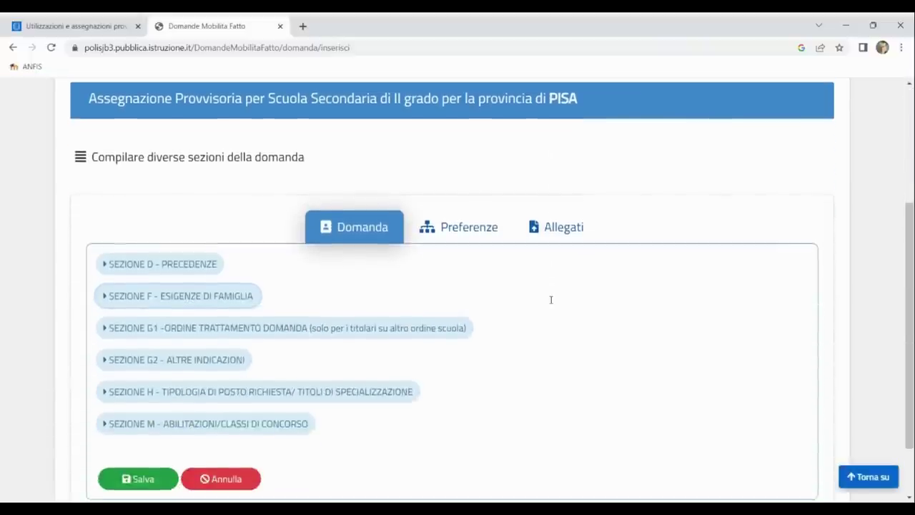
pyautogui.scroll(-1, 550, 299)
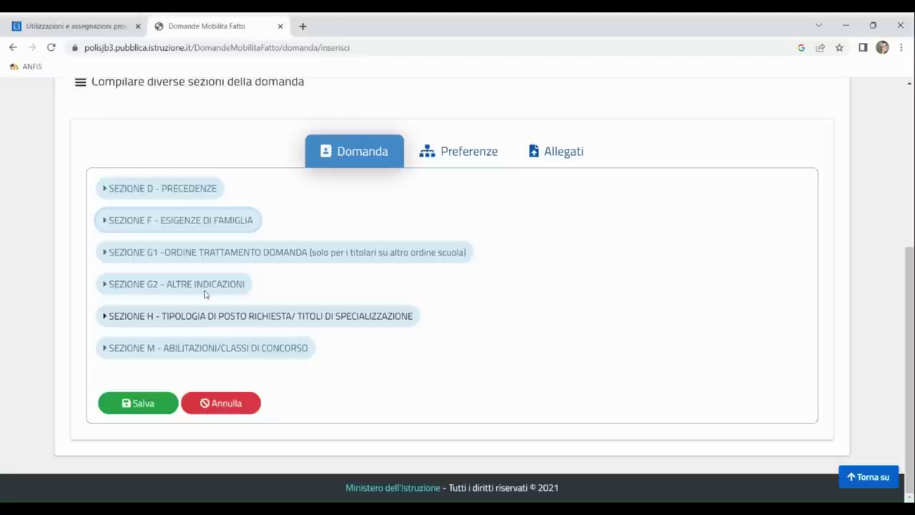
pyautogui.click(188, 221)
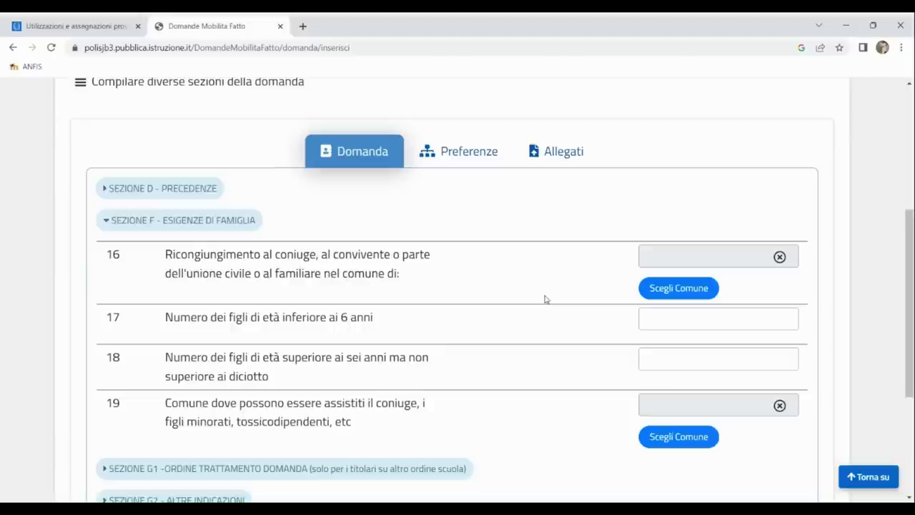
pyautogui.click(674, 288)
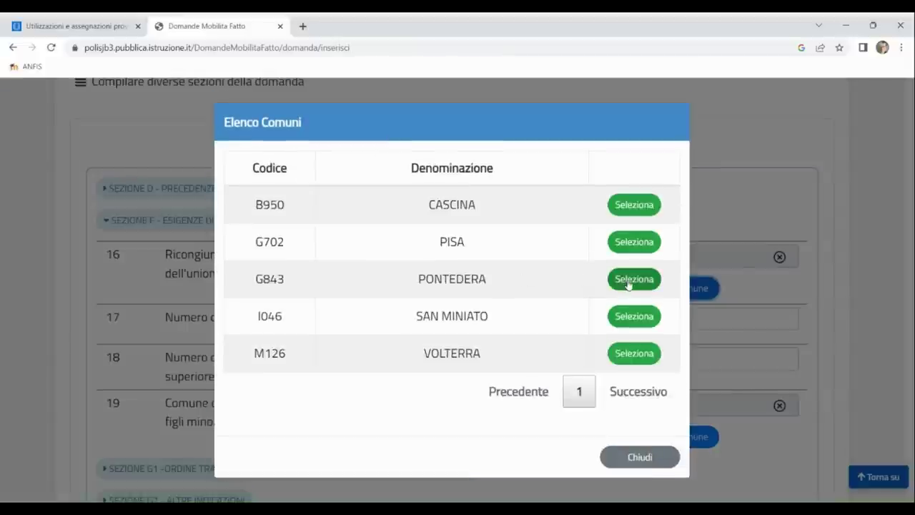
pyautogui.click(628, 283)
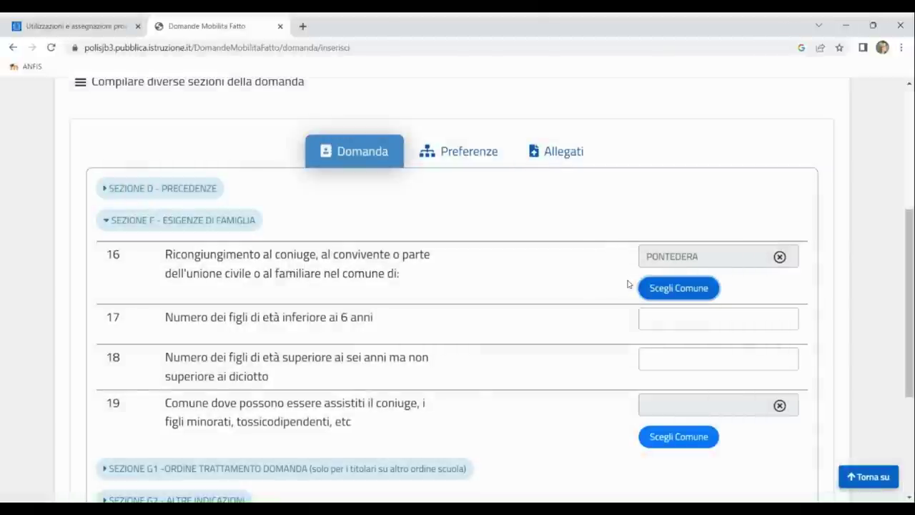
# Step: Set the number of children under 6 years of age to 2 in Sezione F
pyautogui.click(654, 322)
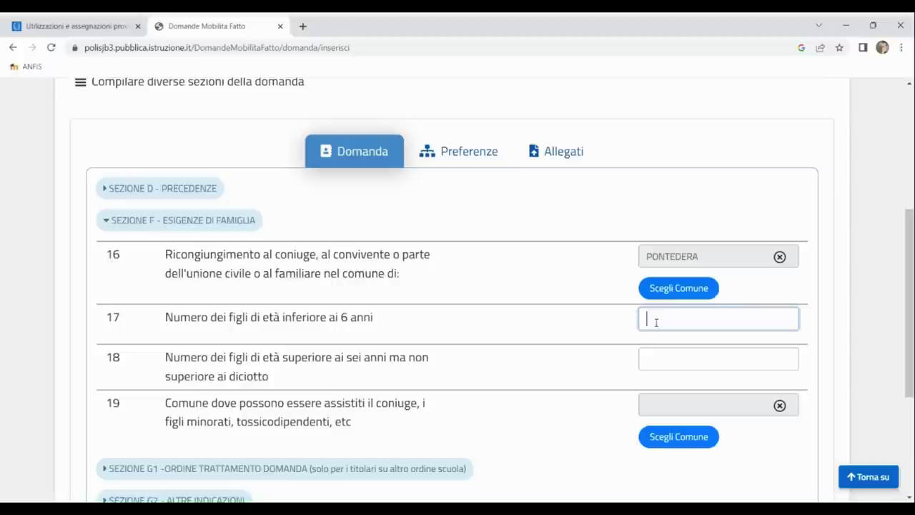
pyautogui.write('2')
pyautogui.click(622, 367)
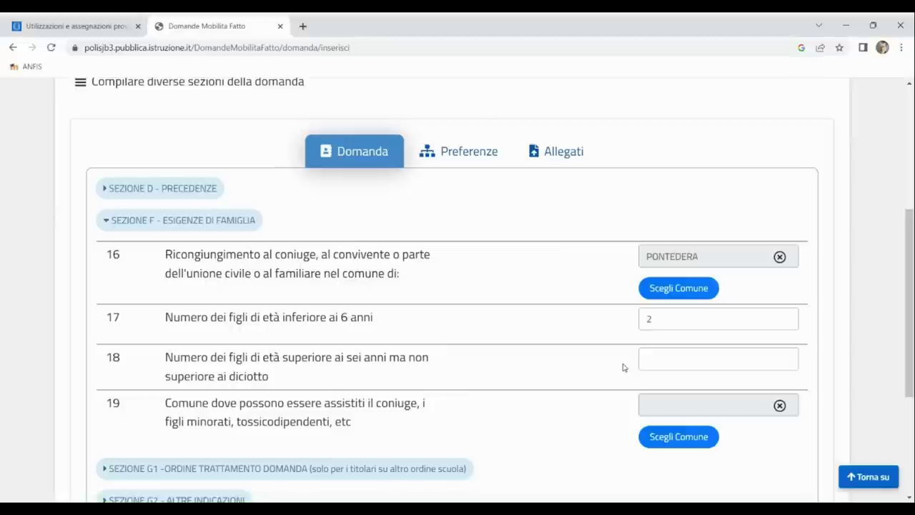
# Step: In Sezione H, request Posti normali and support posts for Psicofisici, Vista and Udito
pyautogui.scroll(-1, 623, 367)
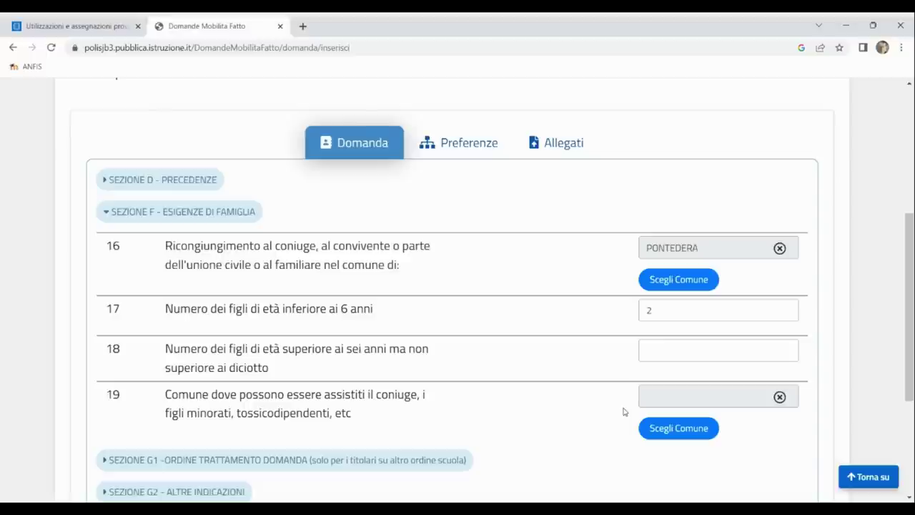
pyautogui.scroll(-3, 622, 411)
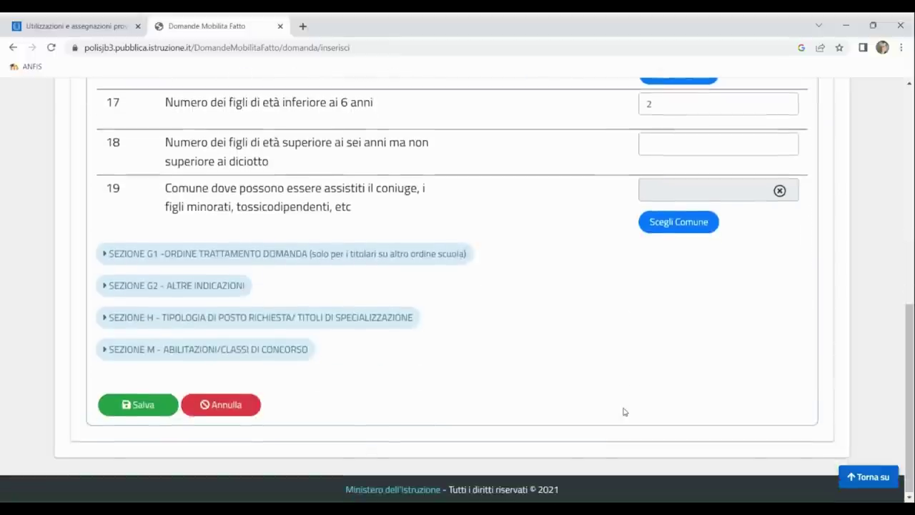
pyautogui.click(219, 319)
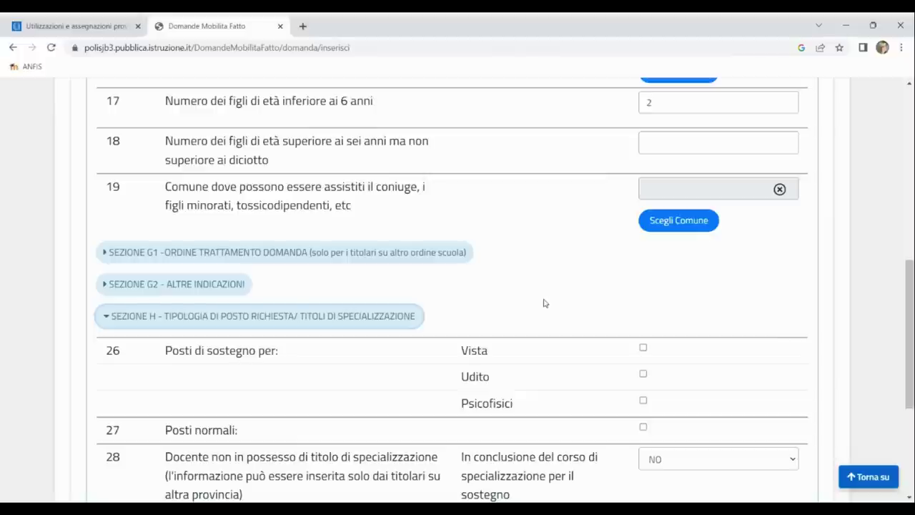
pyautogui.click(642, 427)
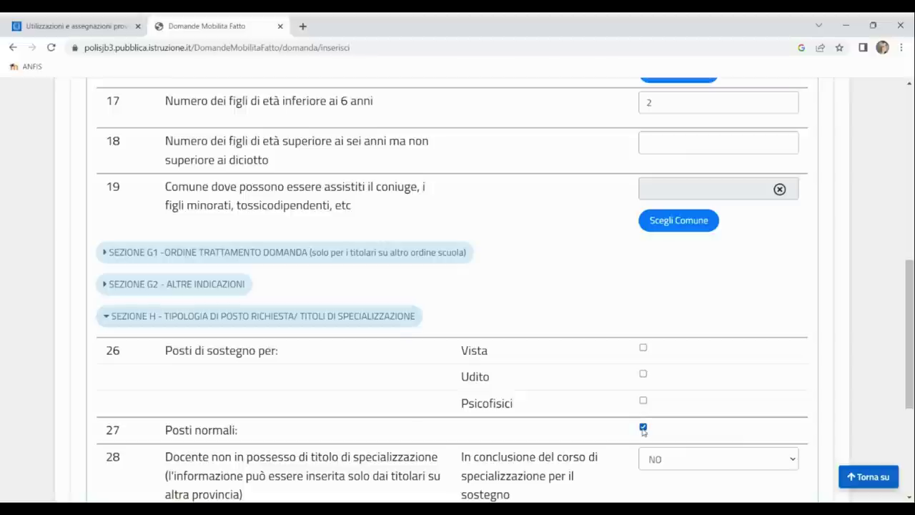
pyautogui.click(643, 401)
pyautogui.click(643, 348)
pyautogui.click(643, 374)
# Step: Set "Ha prestato almeno un anno di servizio su posto di sostegno" to SI and save the application
pyautogui.scroll(-3, 644, 377)
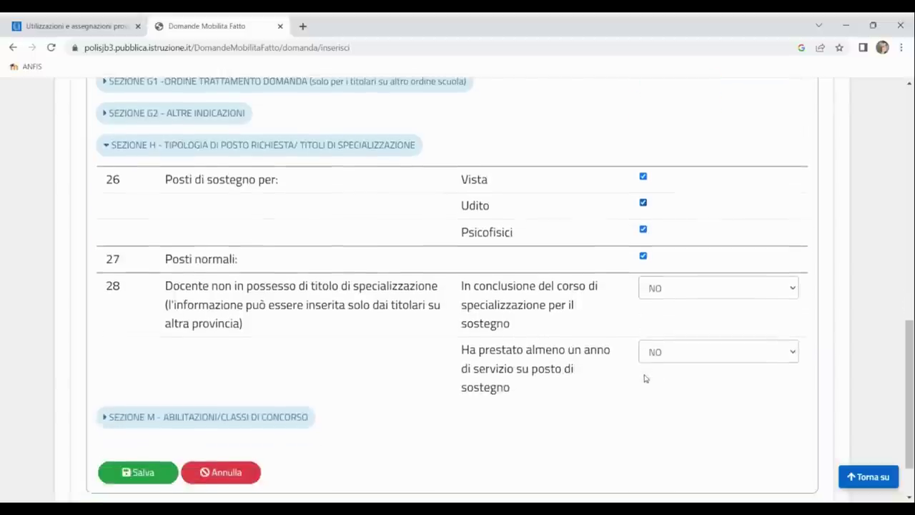
pyautogui.click(702, 343)
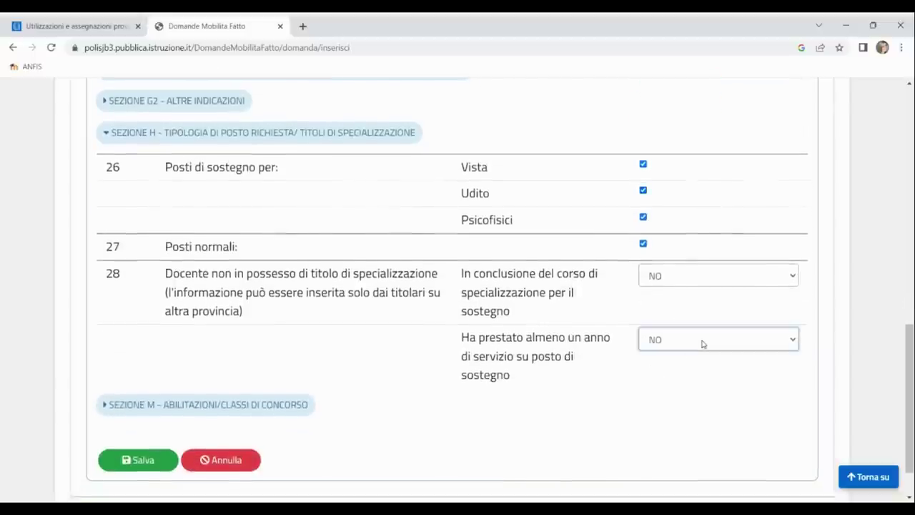
pyautogui.click(676, 379)
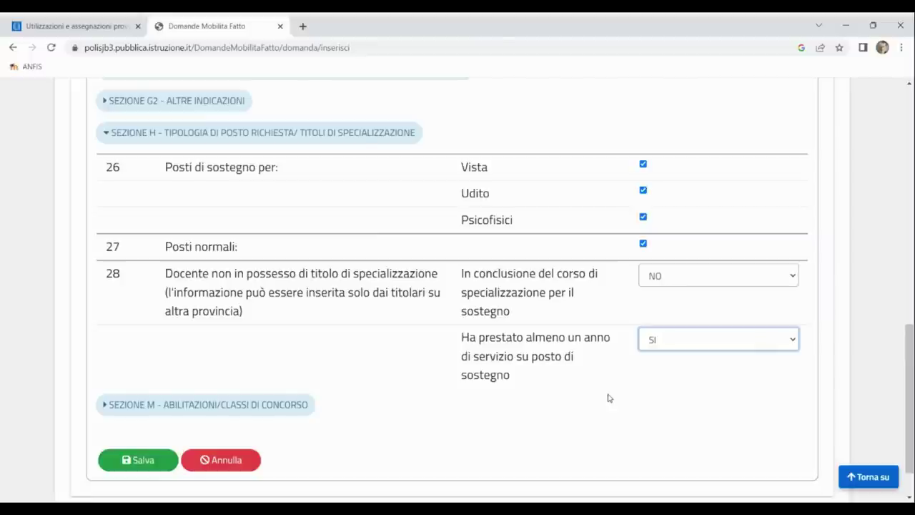
pyautogui.click(128, 463)
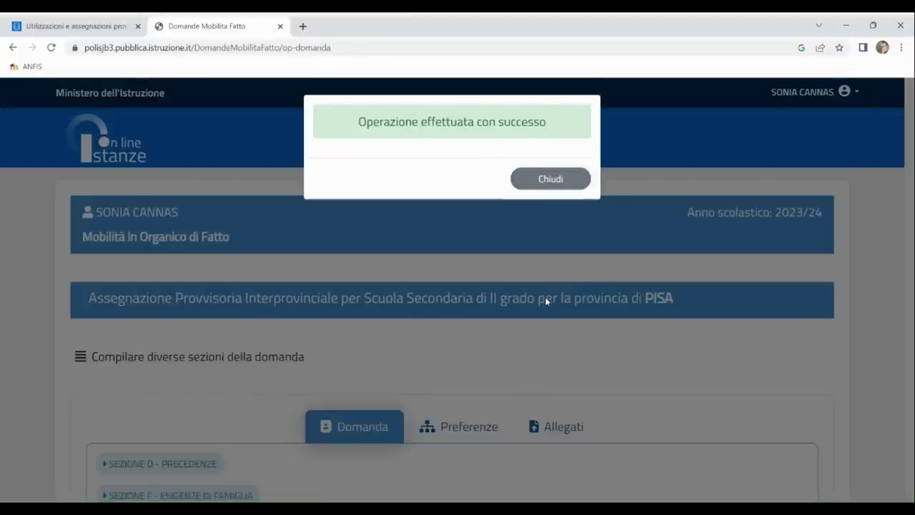
pyautogui.click(537, 179)
# Step: Open the application's Preferenze section for editing and bring up the school and district choices for adding preferences
pyautogui.scroll(-3, 492, 340)
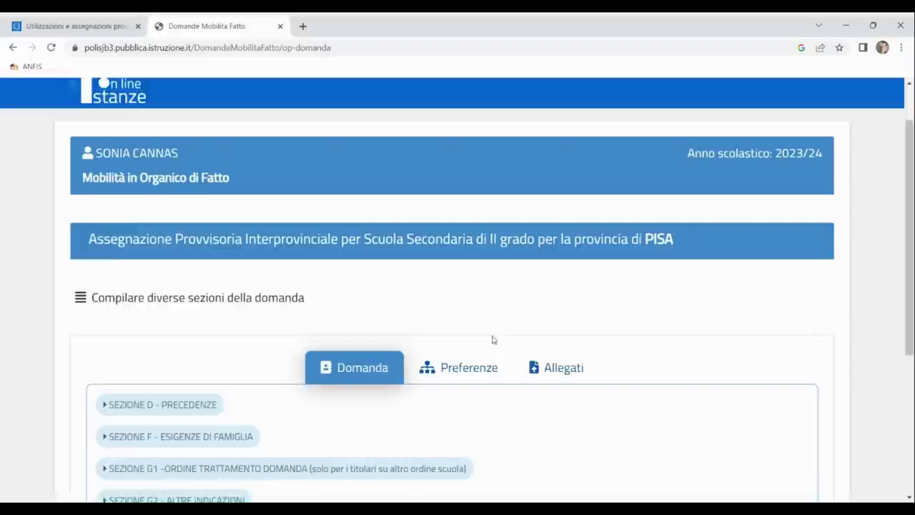
pyautogui.scroll(-1, 492, 339)
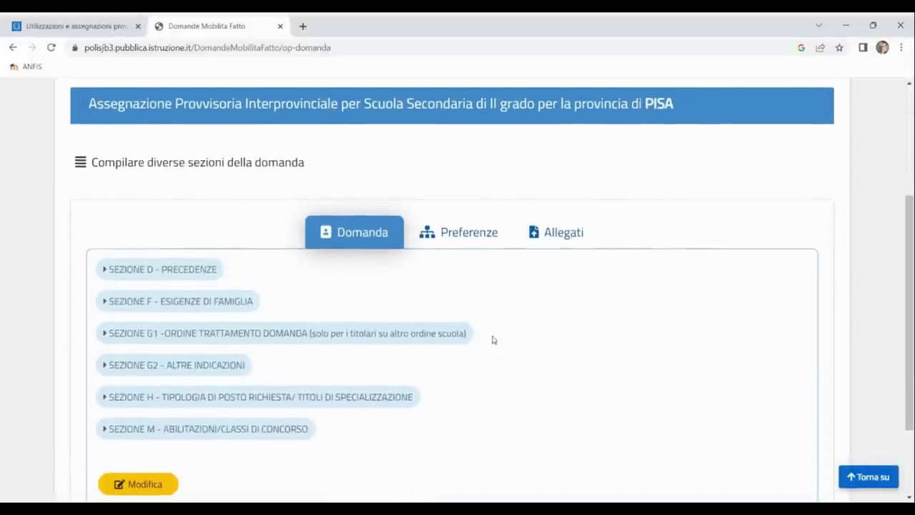
pyautogui.click(465, 235)
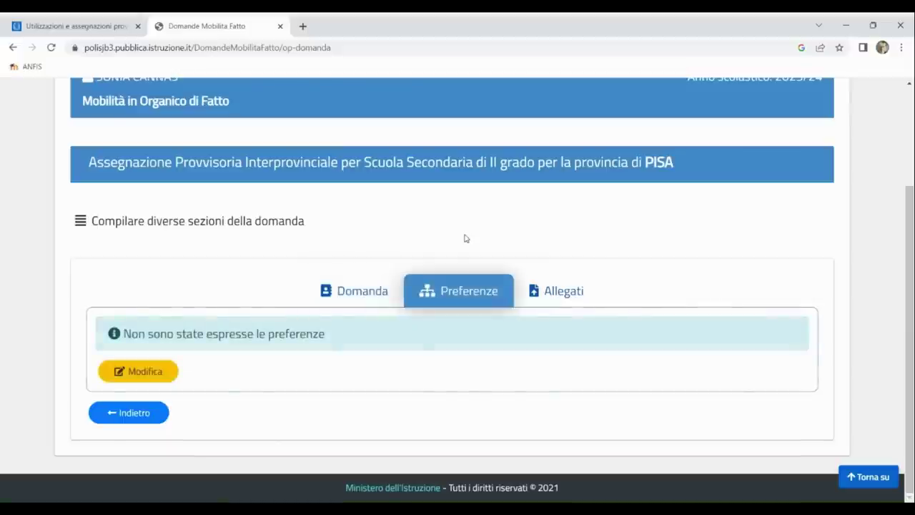
pyautogui.click(137, 372)
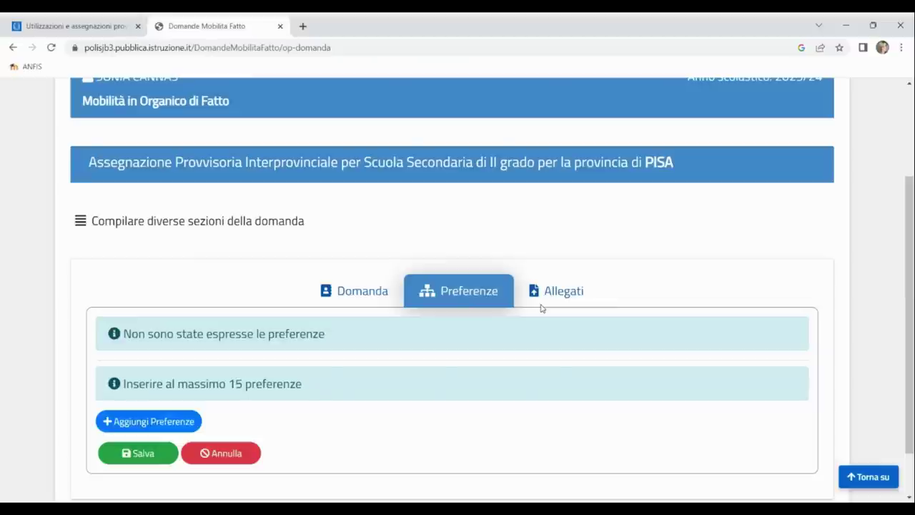
pyautogui.click(171, 425)
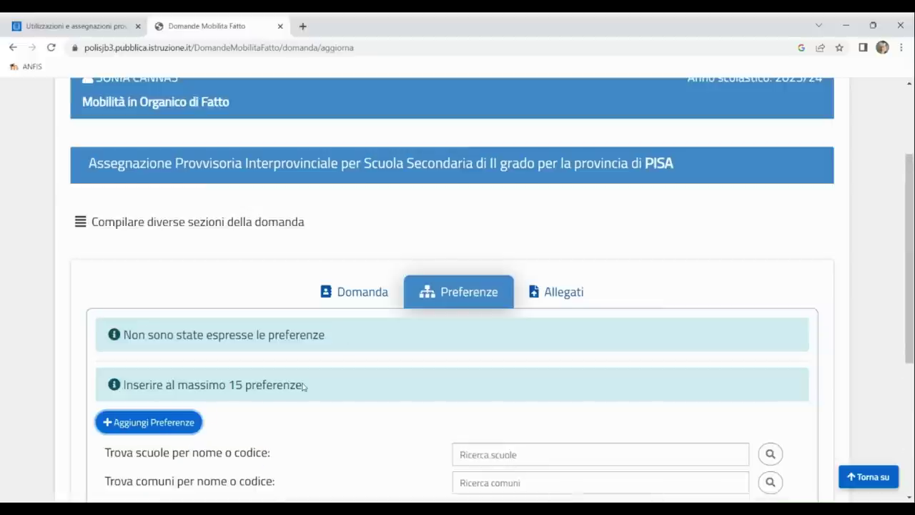
pyautogui.scroll(-4, 303, 386)
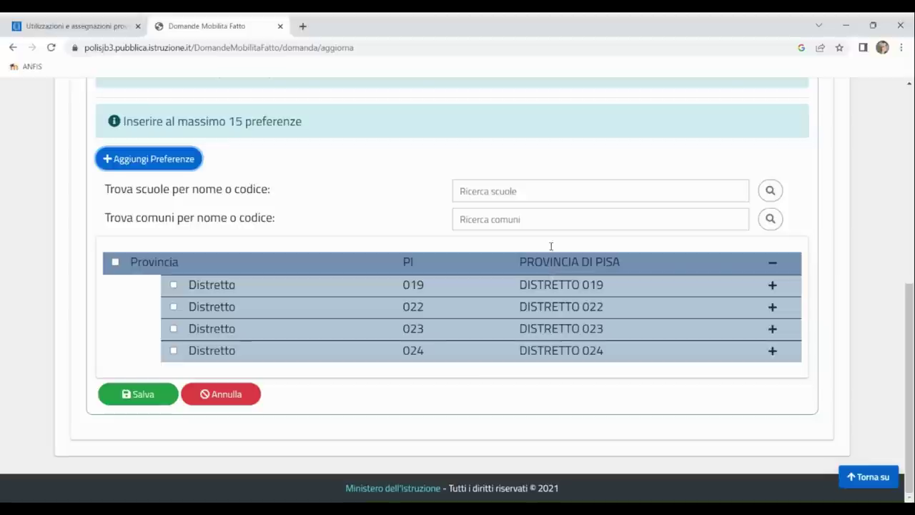
# Step: Search the municipalities for "pontedera" and list the schools under Comune di Pontedera
pyautogui.click(513, 223)
pyautogui.write('pontedera')
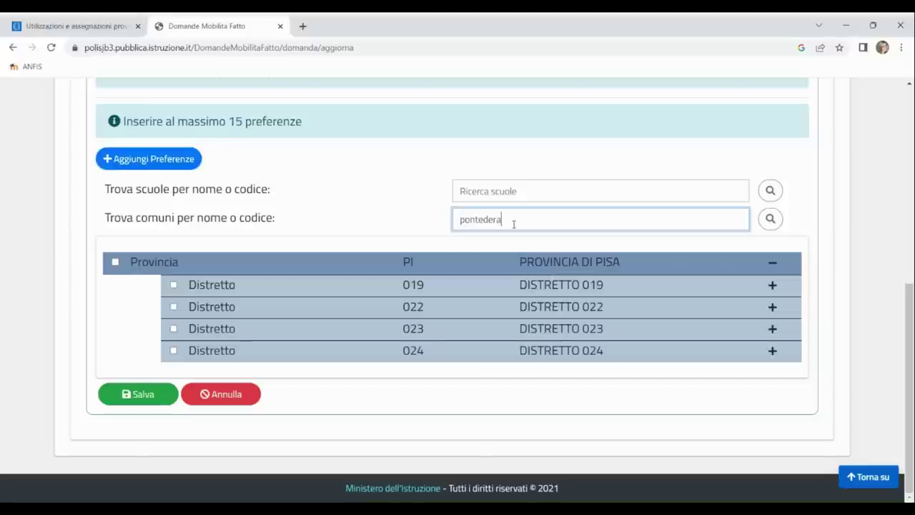
pyautogui.click(770, 218)
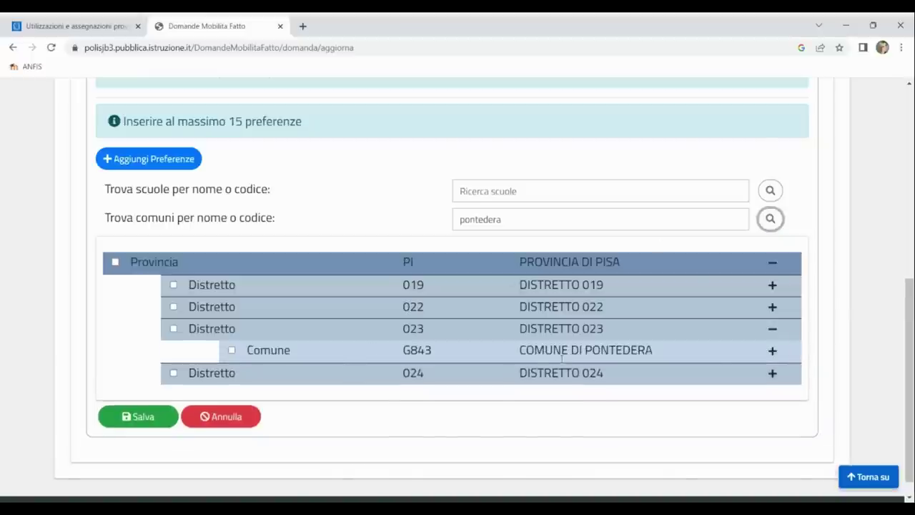
pyautogui.click(773, 350)
pyautogui.scroll(-2, 709, 393)
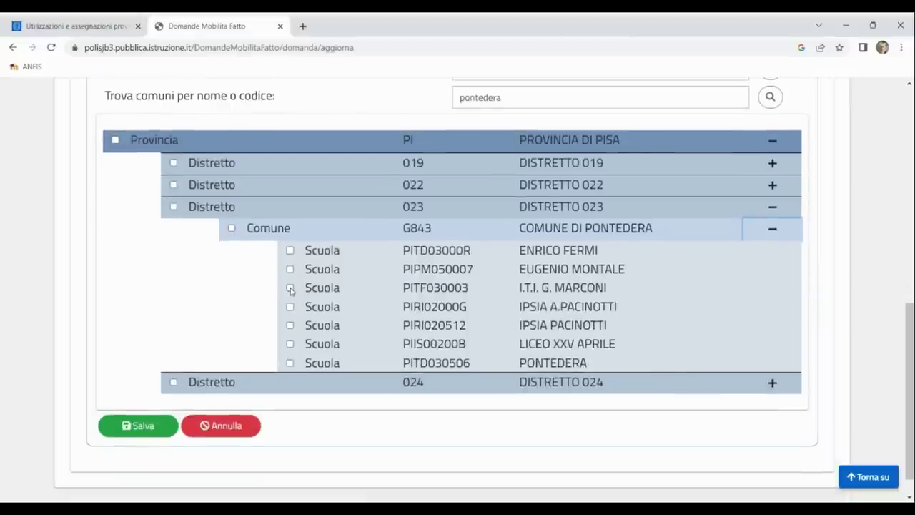
# Step: Add the Pontedera schools I.T.I. G. Marconi, Eugenio Montale, IPSIA Pacinotti, Liceo XXV Aprile and Pontedera as preferences, in that order
pyautogui.click(290, 288)
pyautogui.click(290, 268)
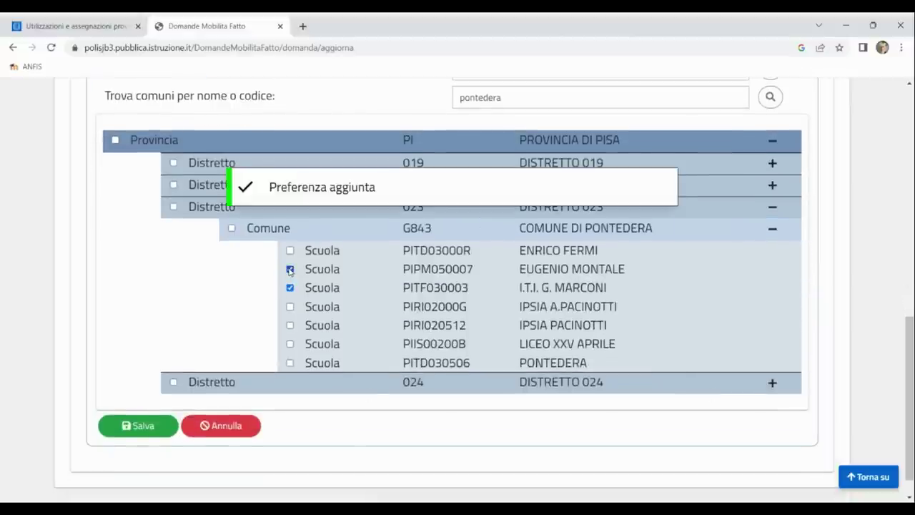
pyautogui.click(290, 325)
pyautogui.click(290, 345)
pyautogui.click(290, 363)
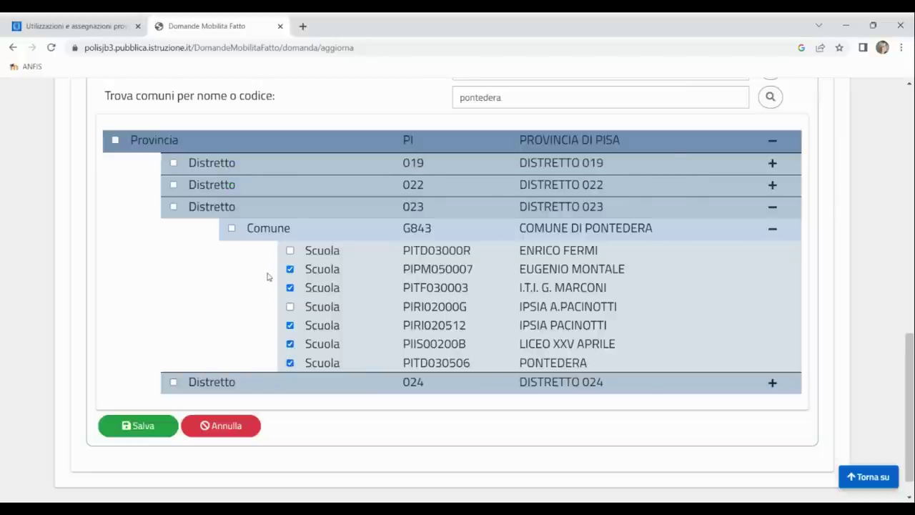
# Step: Add Comune di Pontedera and, from Distretto 019, Comune di Pisa as preferences
pyautogui.click(231, 229)
pyautogui.click(772, 164)
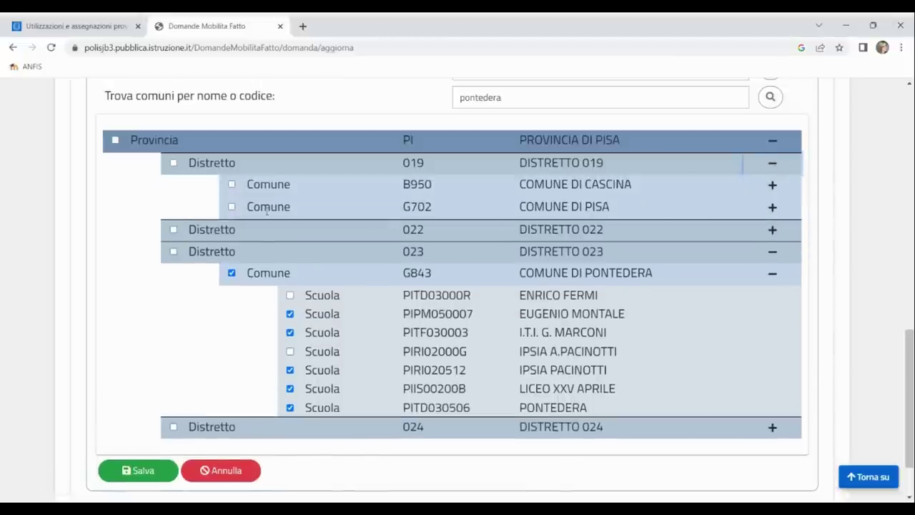
pyautogui.click(232, 206)
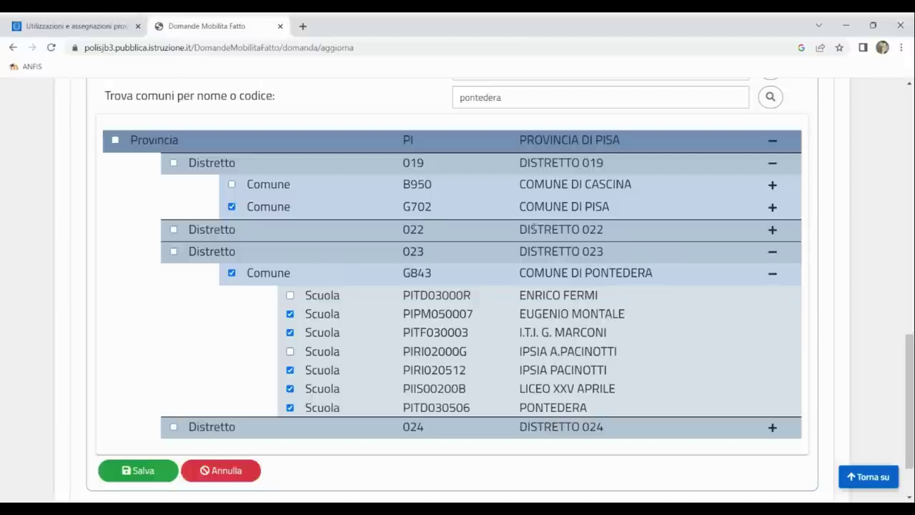
# Step: Under Comune di Volterra in Distretto 022, add the "Carducci" and "Graziani" Casa di Reclusione sections as preferences
pyautogui.click(771, 230)
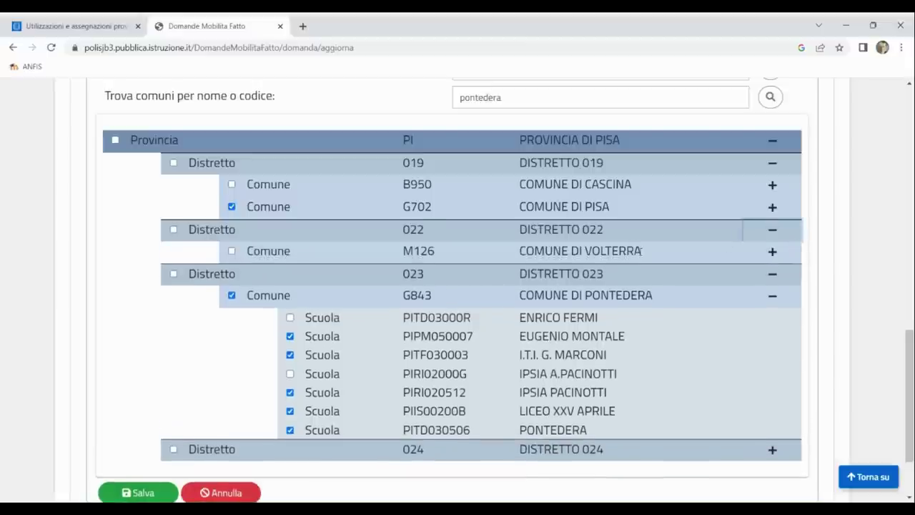
pyautogui.click(772, 252)
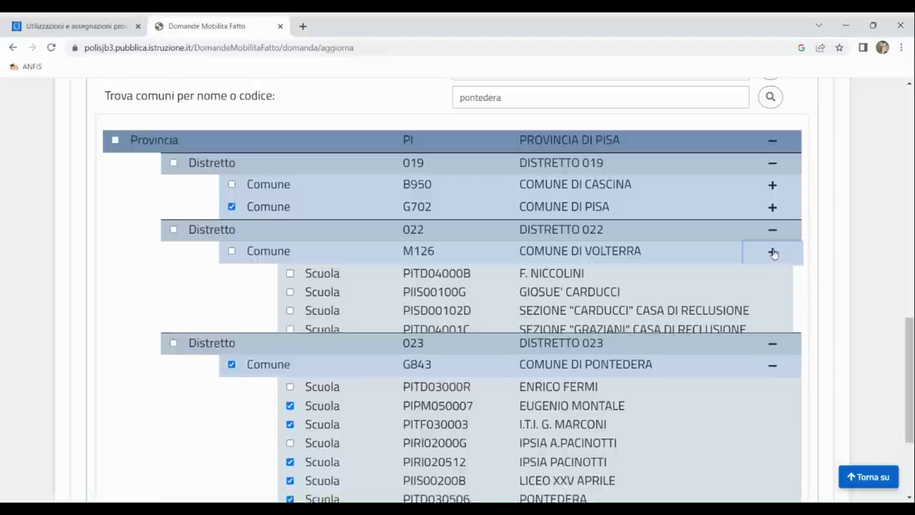
pyautogui.click(290, 310)
pyautogui.click(289, 329)
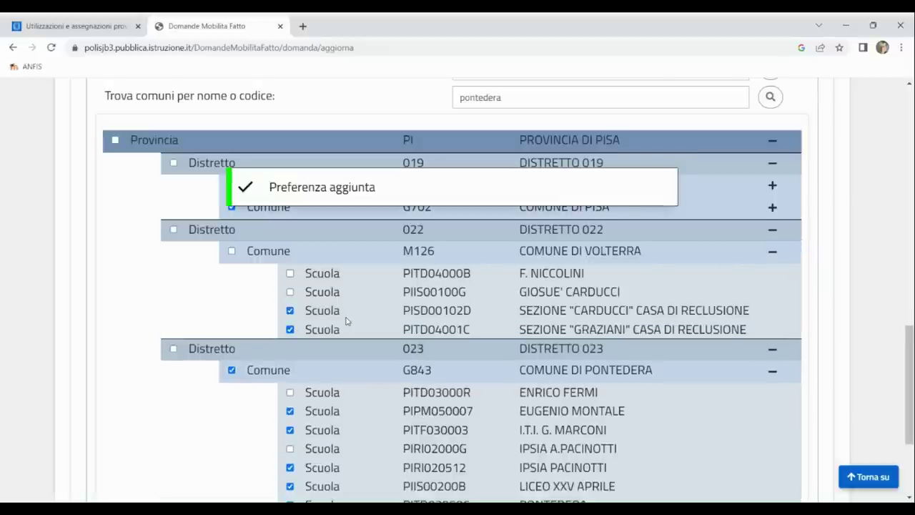
# Step: Add the whole Distretto 024 as a preference and save the preference list
pyautogui.scroll(-3, 347, 321)
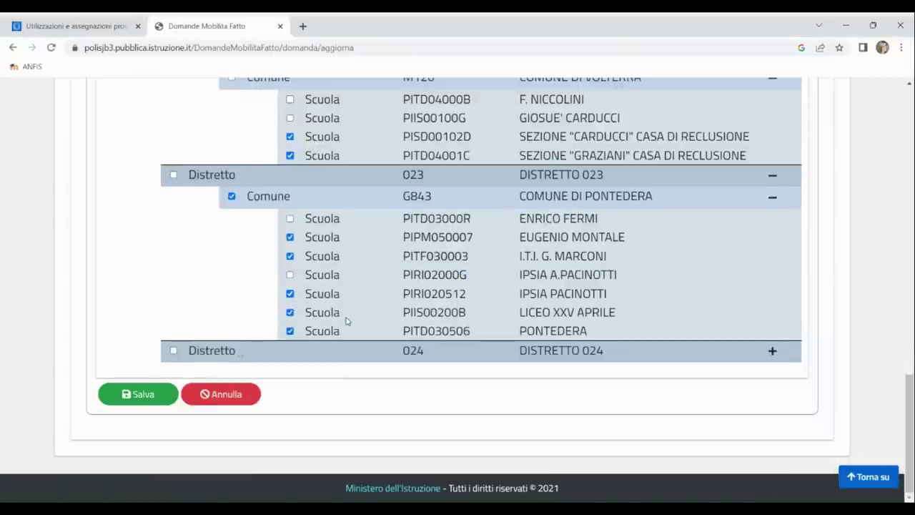
pyautogui.click(173, 350)
pyautogui.scroll(1, 325, 308)
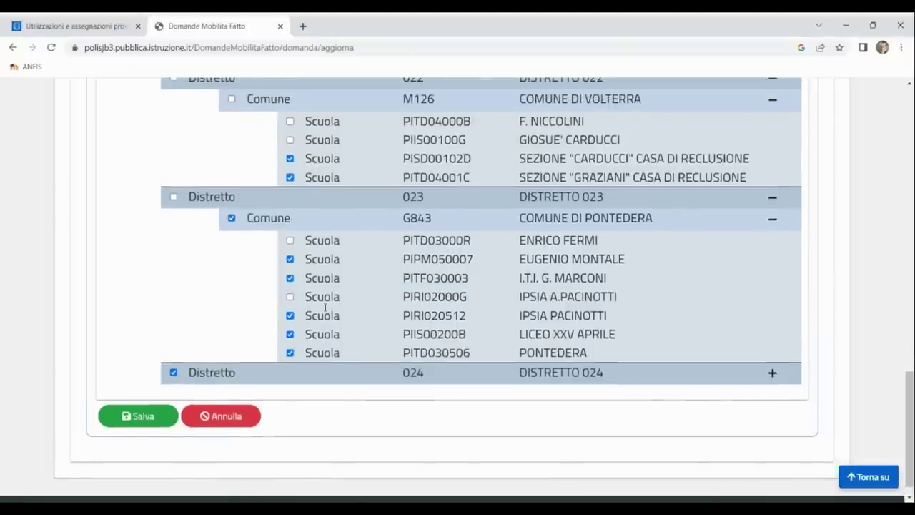
pyautogui.click(140, 417)
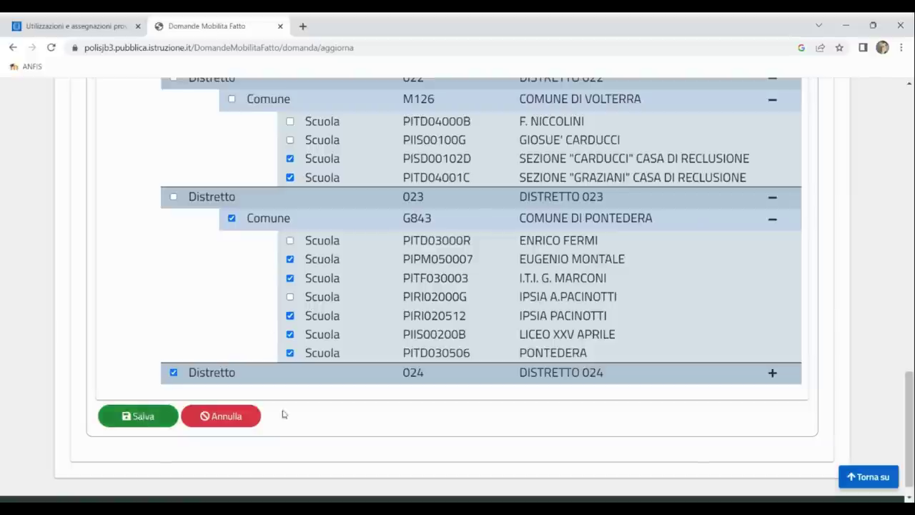
pyautogui.click(549, 178)
# Step: Reorder the saved preferences, moving IPSIA Pacinotti up to second place and Liceo XXV Aprile down to sixth
pyautogui.scroll(-5, 543, 188)
pyautogui.scroll(-3, 543, 188)
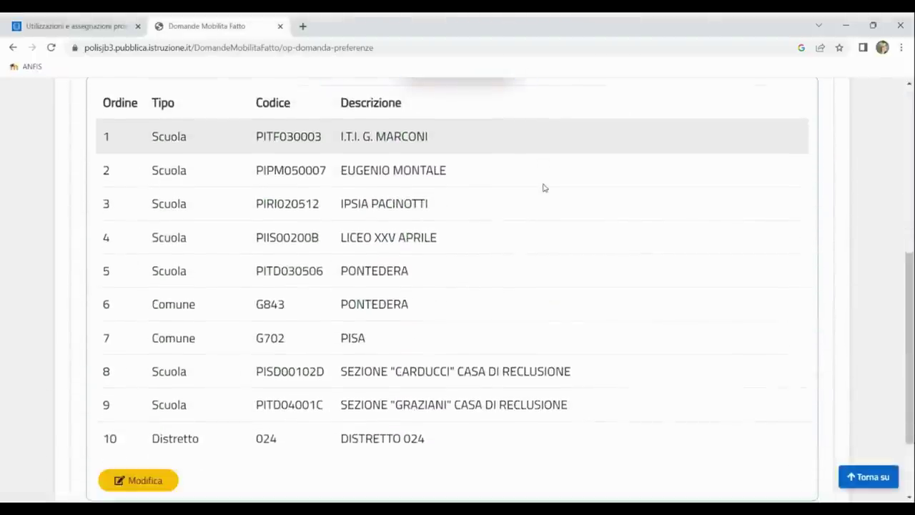
pyautogui.scroll(1, 543, 187)
pyautogui.scroll(2, 543, 187)
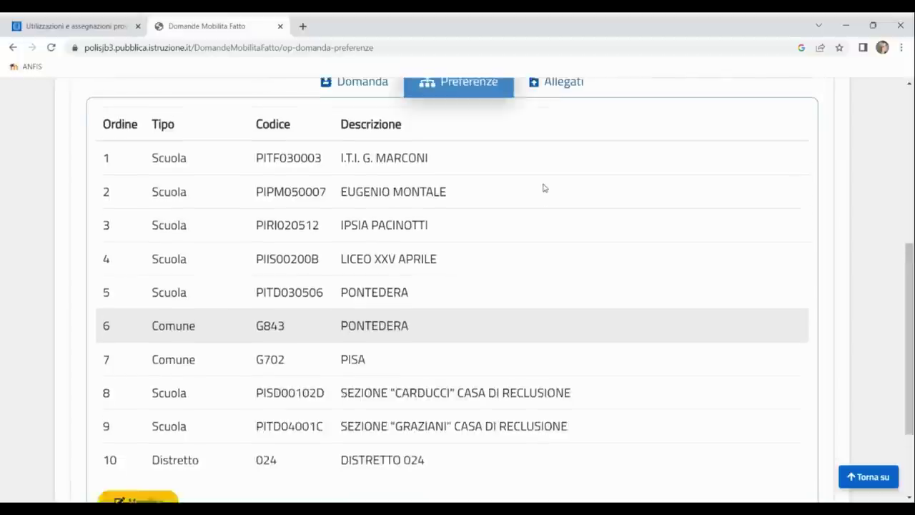
pyautogui.scroll(-1, 543, 187)
pyautogui.scroll(-1, 543, 187)
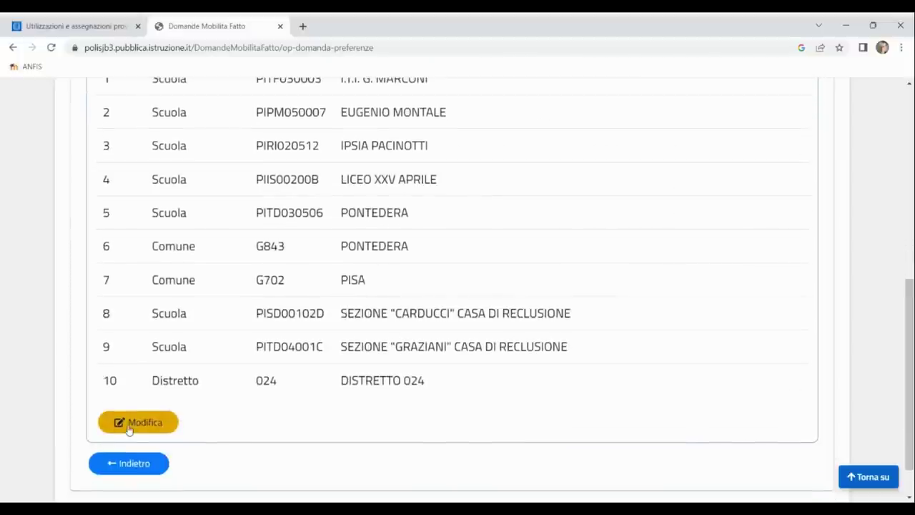
pyautogui.click(129, 423)
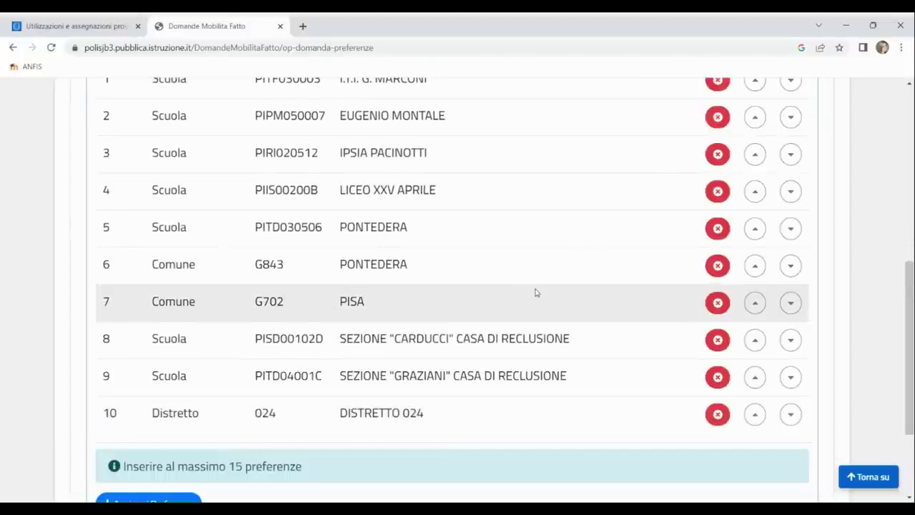
pyautogui.scroll(2, 536, 293)
pyautogui.scroll(1, 536, 292)
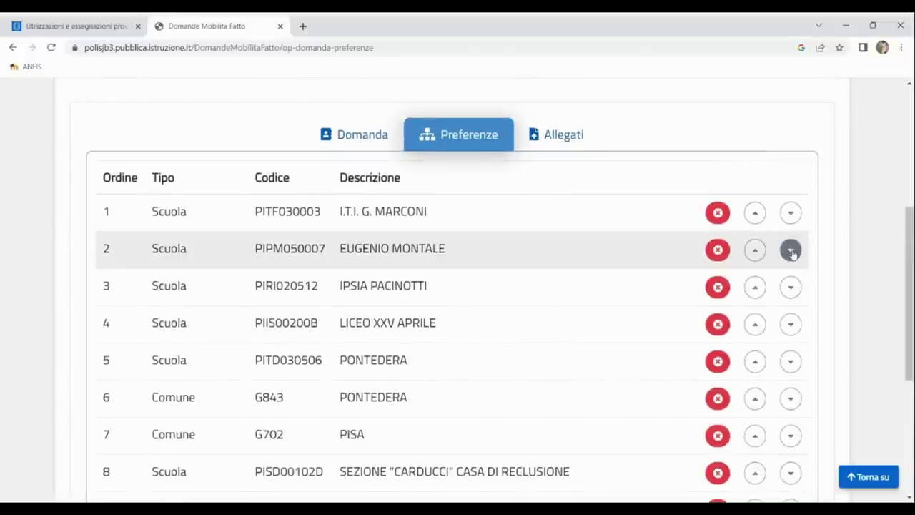
pyautogui.click(755, 287)
pyautogui.click(790, 327)
pyautogui.click(791, 362)
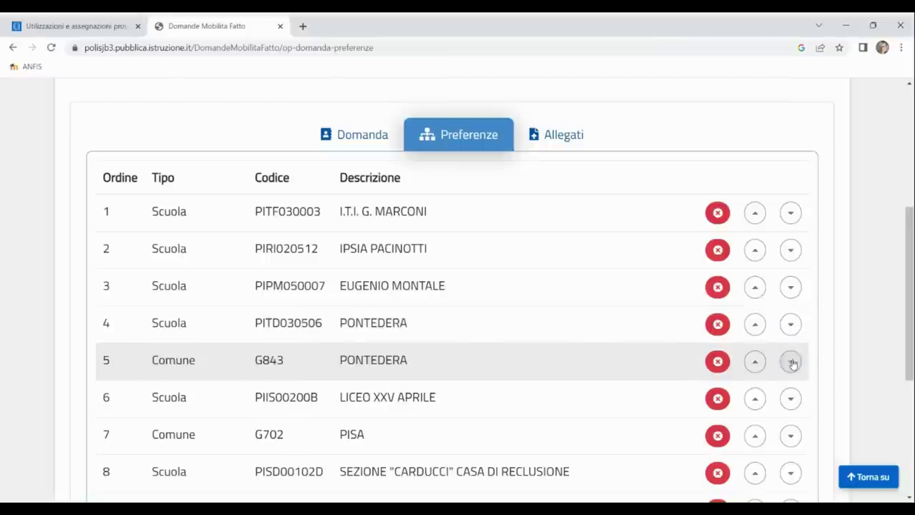
# Step: Add the whole Provincia di Pisa as the last preference and save the updated list
pyautogui.scroll(-4, 792, 364)
pyautogui.scroll(-1, 792, 363)
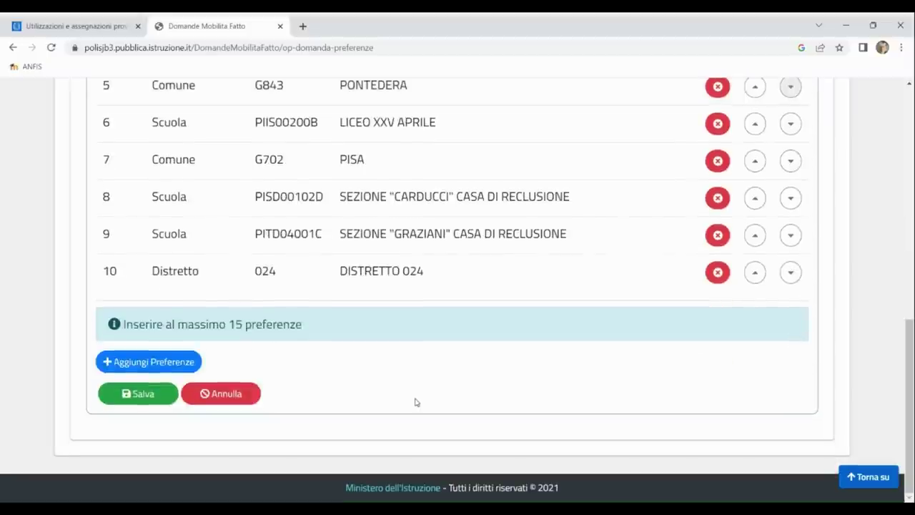
pyautogui.click(169, 363)
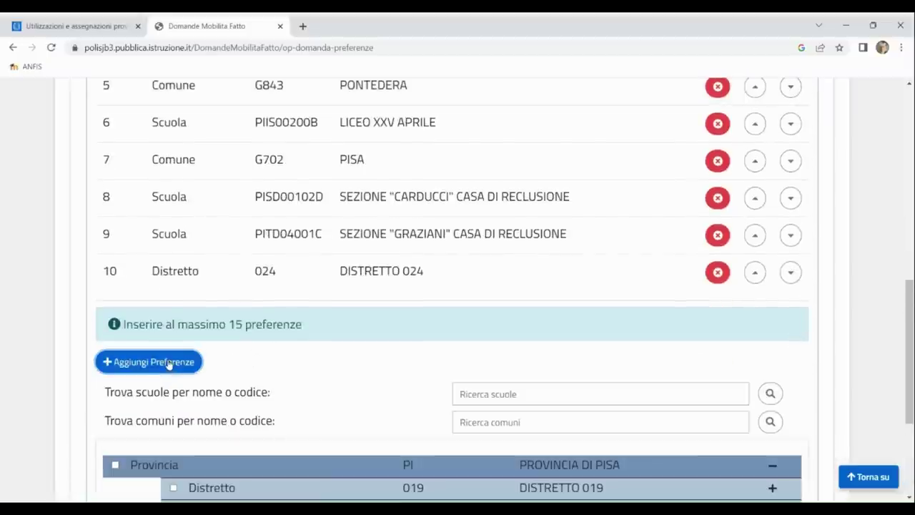
pyautogui.scroll(-2, 329, 338)
pyautogui.scroll(-2, 329, 338)
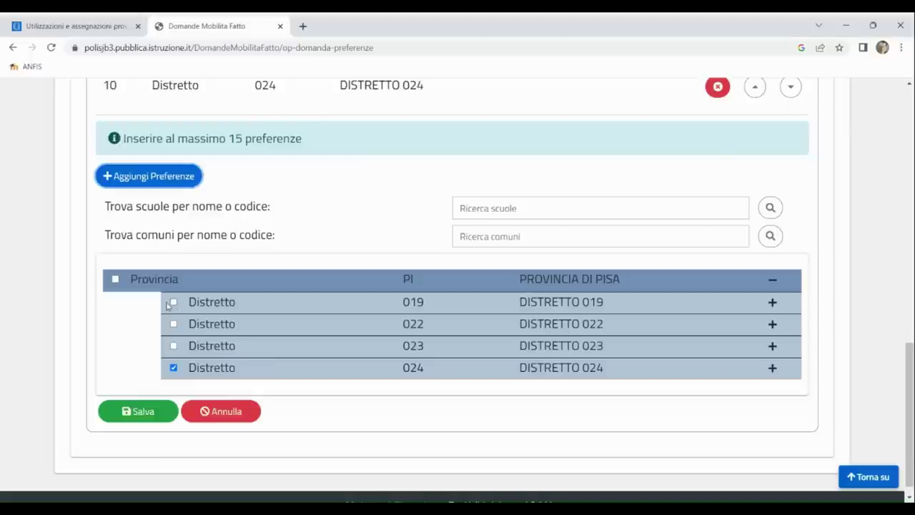
pyautogui.click(116, 280)
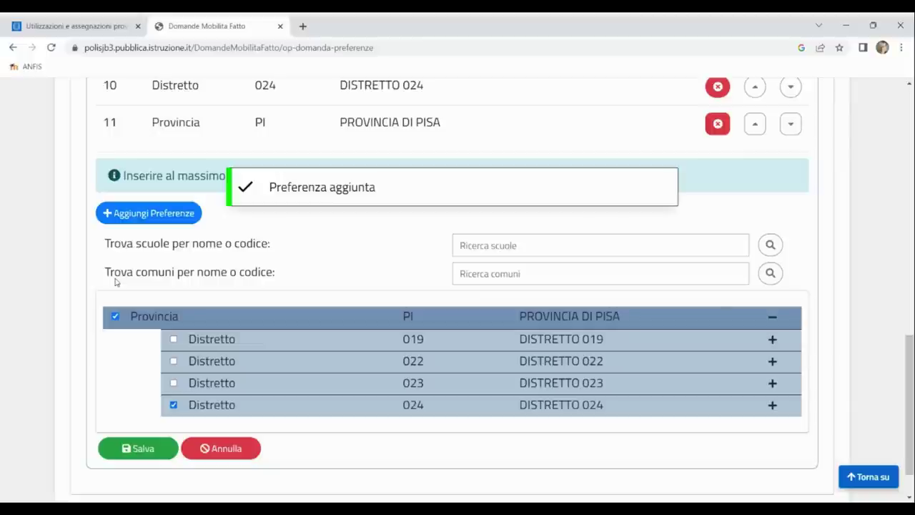
pyautogui.click(151, 449)
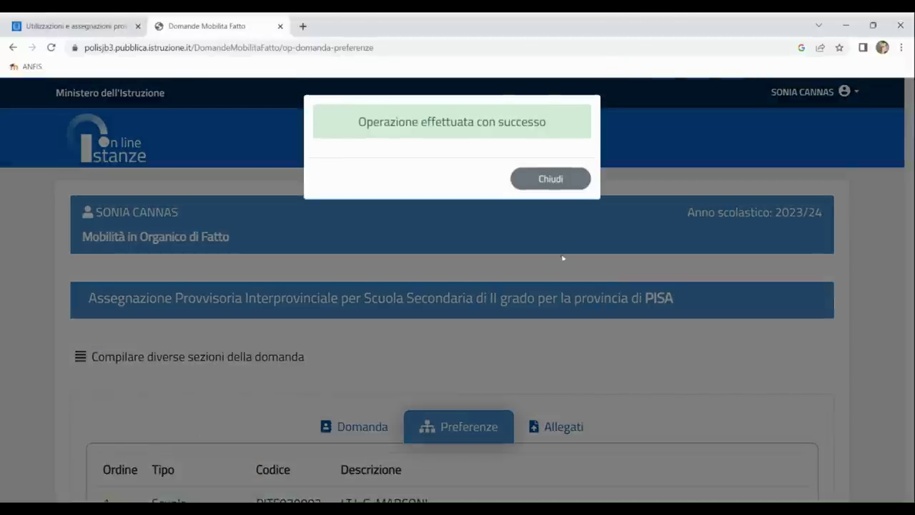
pyautogui.click(547, 180)
# Step: Return to the submitted applications and reopen the Assegnazione Provvisoria Interprovinciale for Pisa for correction
pyautogui.scroll(-10, 344, 317)
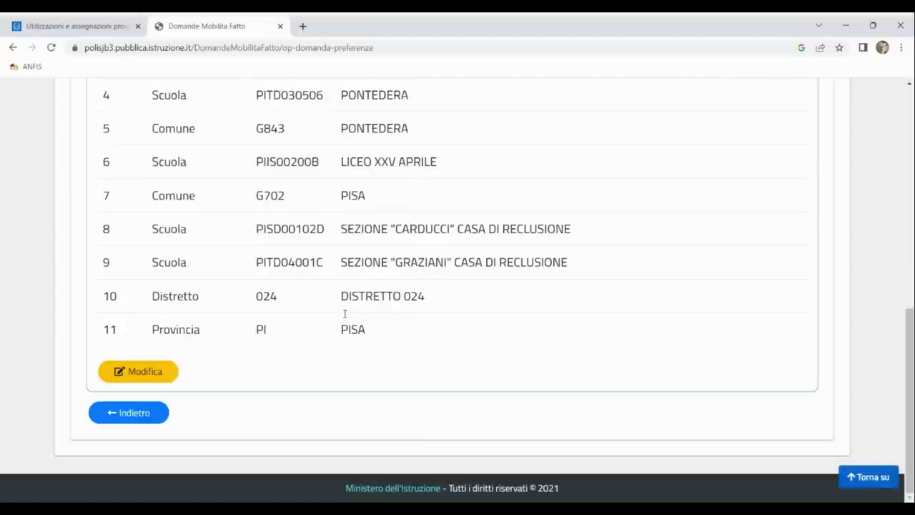
pyautogui.click(131, 419)
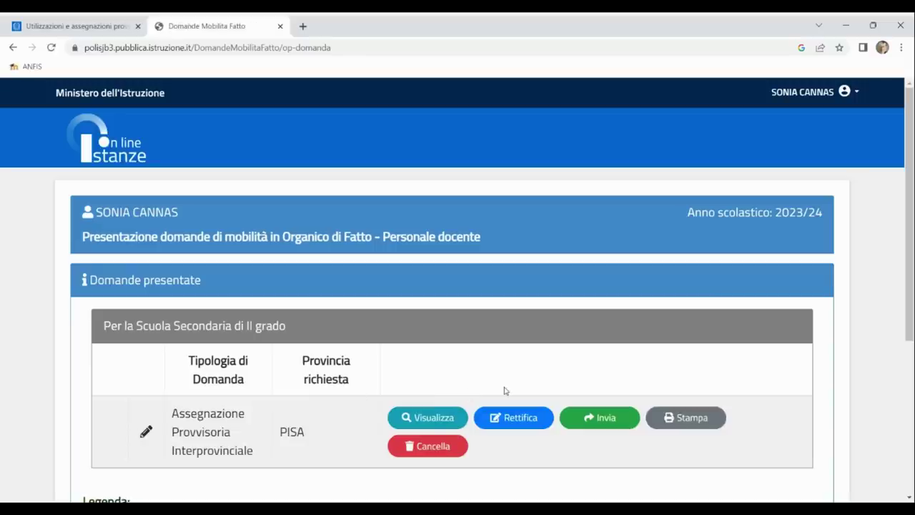
pyautogui.click(515, 416)
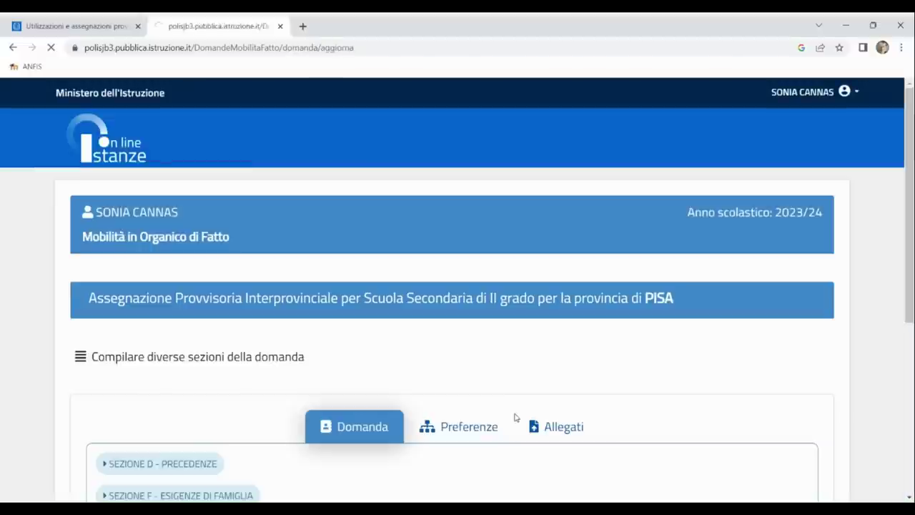
pyautogui.scroll(-5, 515, 416)
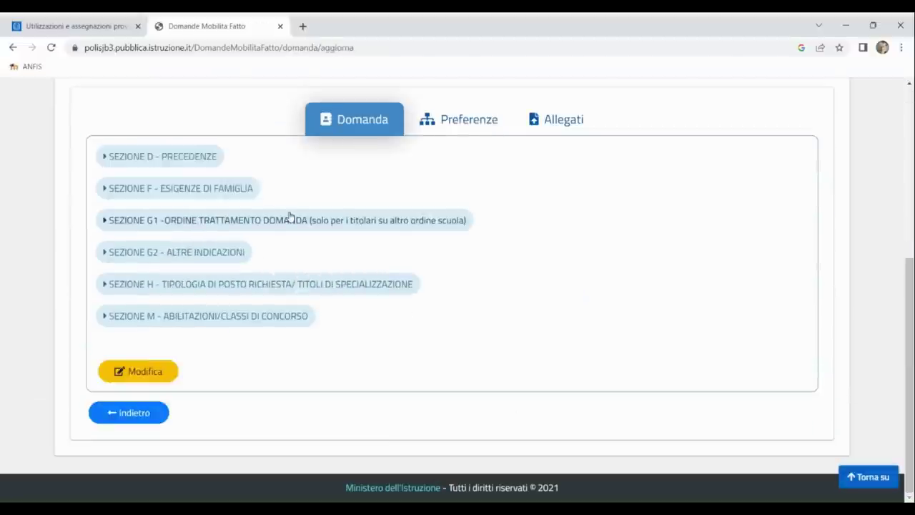
# Step: In Sezione D, make the application editable and set precedence 9, working parent with a child under 6, to SI
pyautogui.click(161, 157)
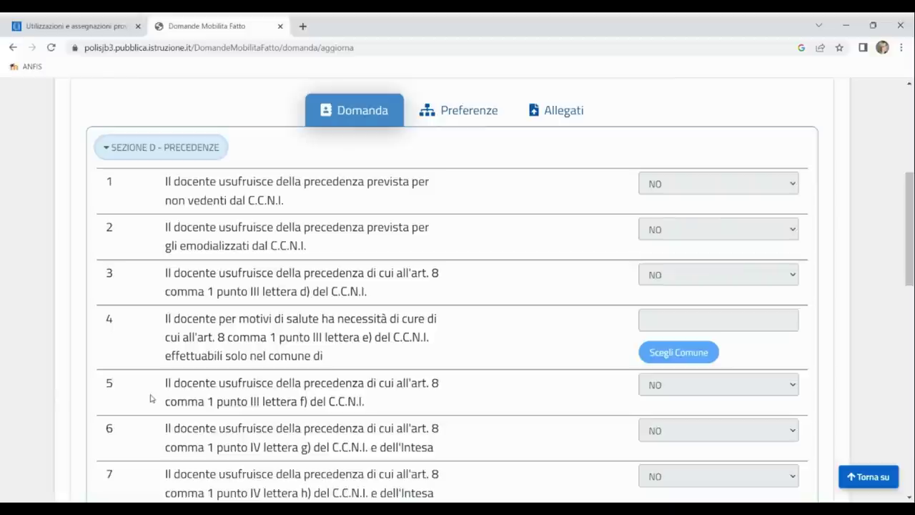
pyautogui.scroll(-1, 150, 398)
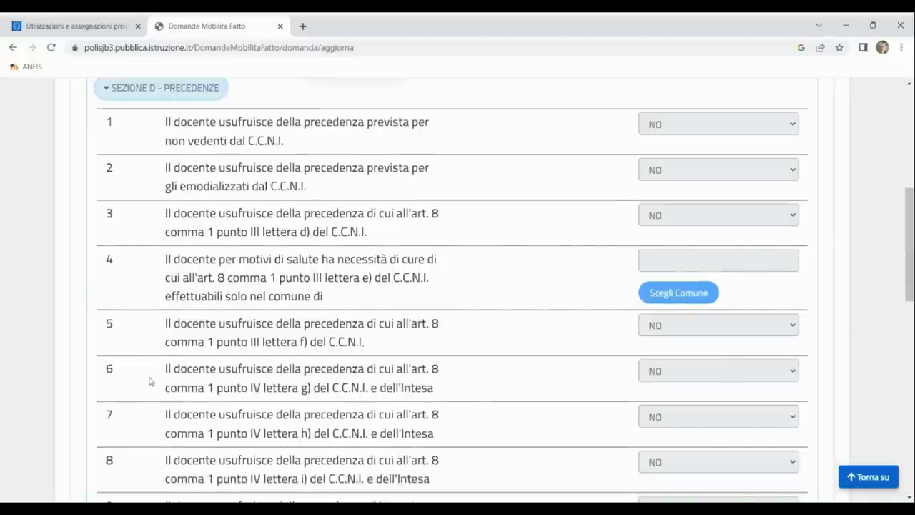
pyautogui.scroll(-2, 151, 381)
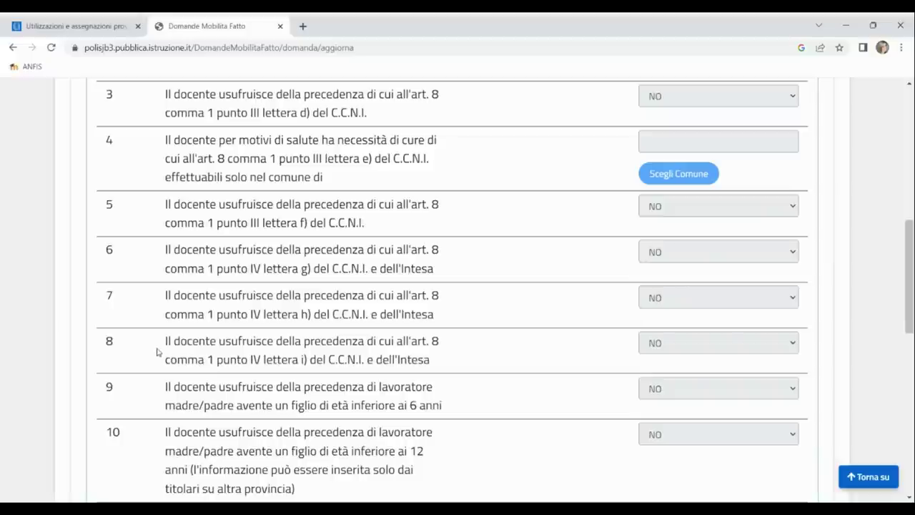
pyautogui.scroll(-1, 157, 385)
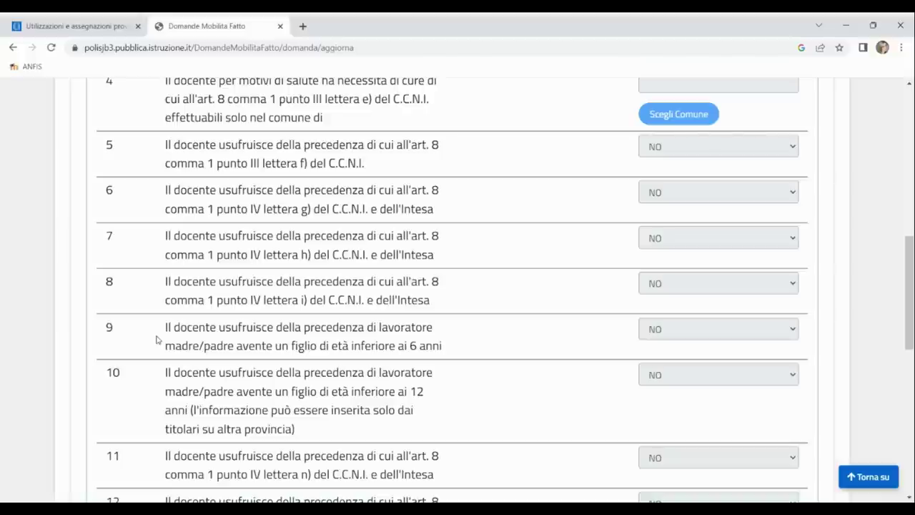
pyautogui.scroll(-8, 167, 333)
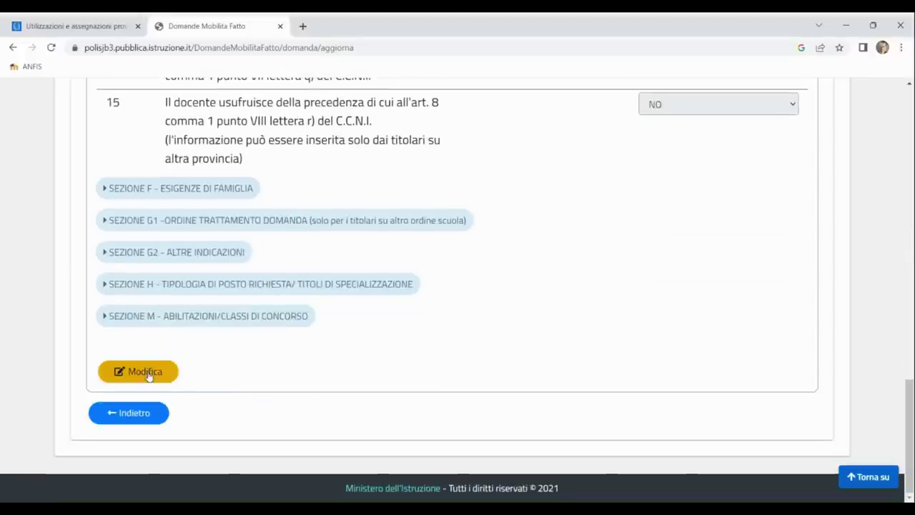
pyautogui.click(148, 374)
pyautogui.scroll(6, 293, 308)
pyautogui.scroll(2, 294, 307)
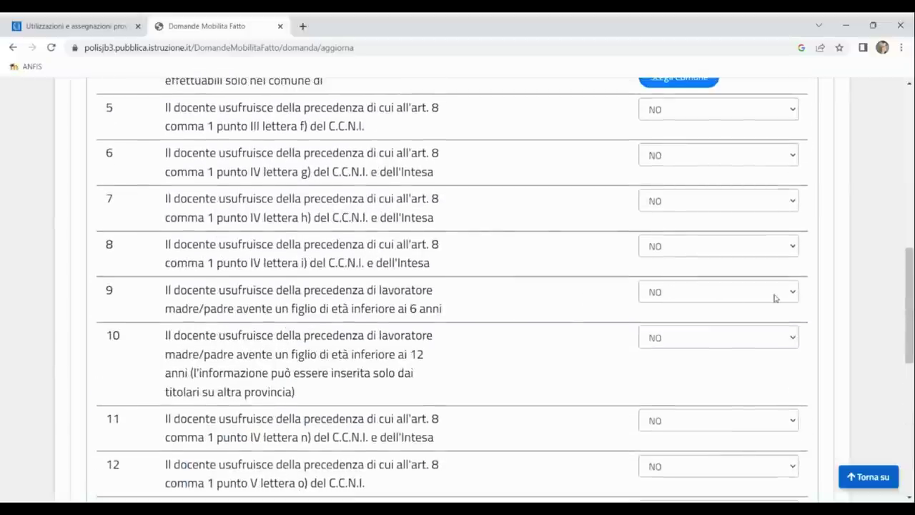
pyautogui.click(791, 293)
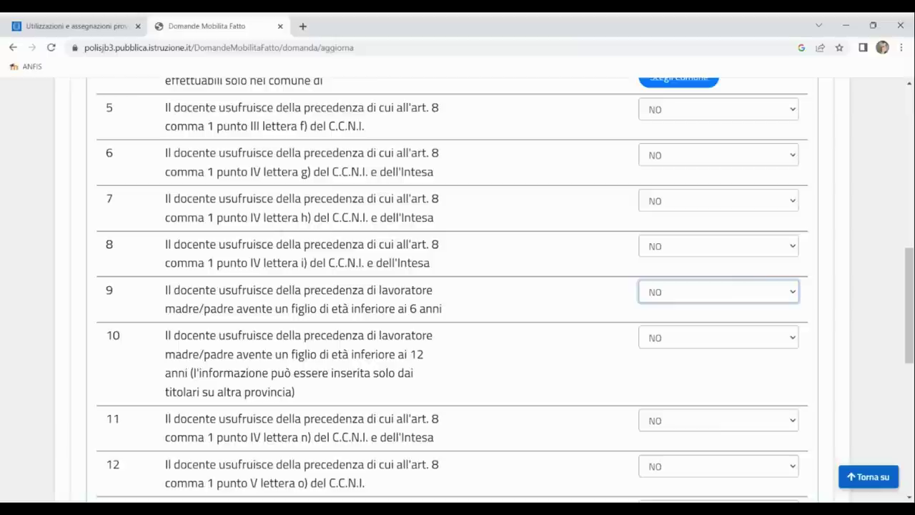
pyautogui.click(704, 327)
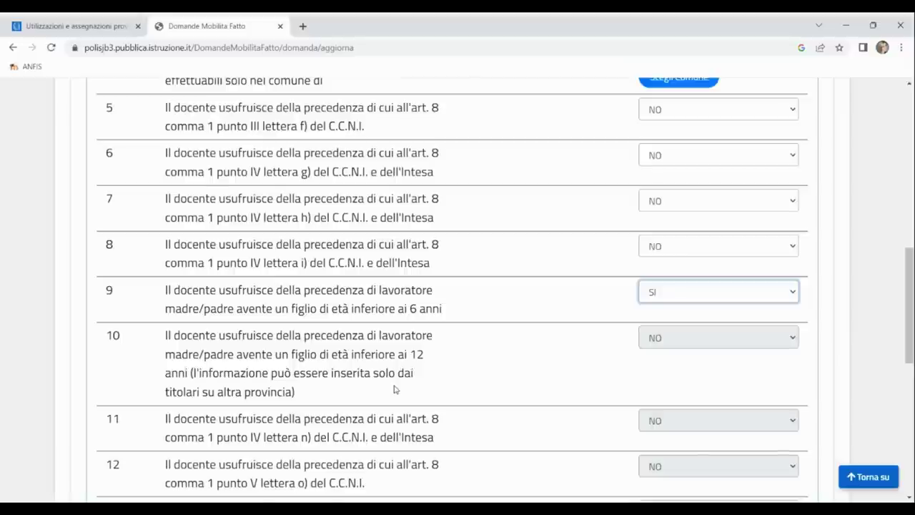
# Step: Review the remaining precedences down to item 15 and save the updated application
pyautogui.scroll(-2, 395, 390)
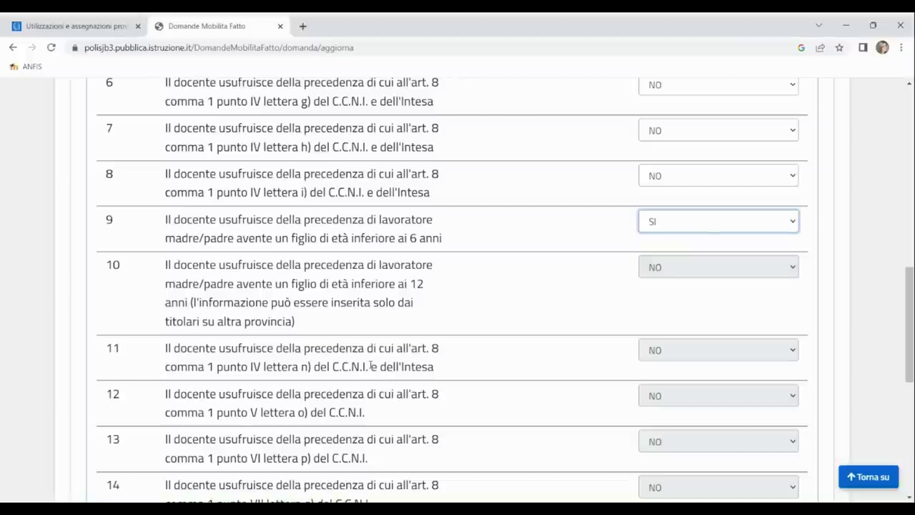
pyautogui.scroll(-1, 370, 366)
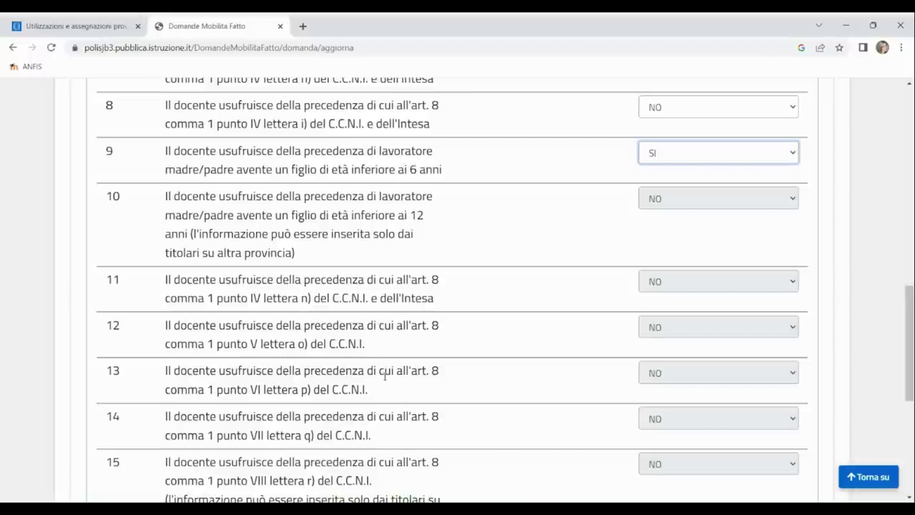
pyautogui.scroll(-1, 385, 374)
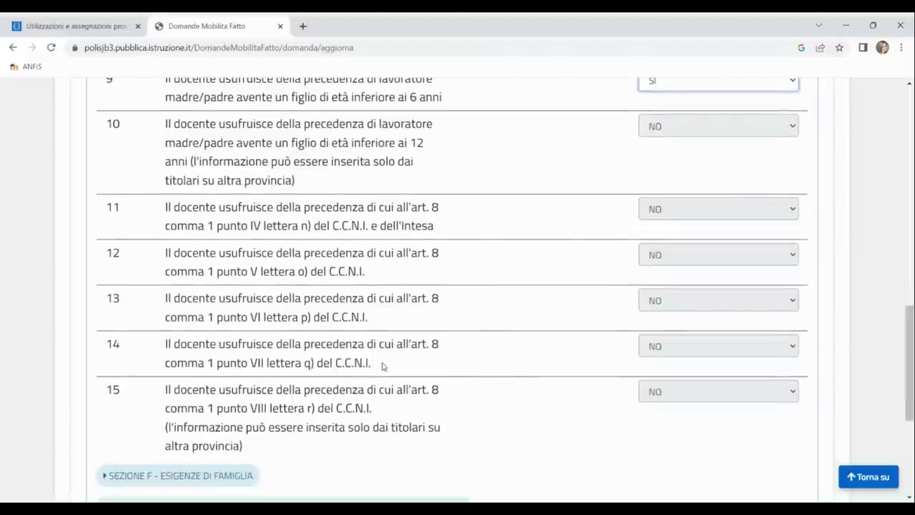
pyautogui.scroll(-1, 394, 408)
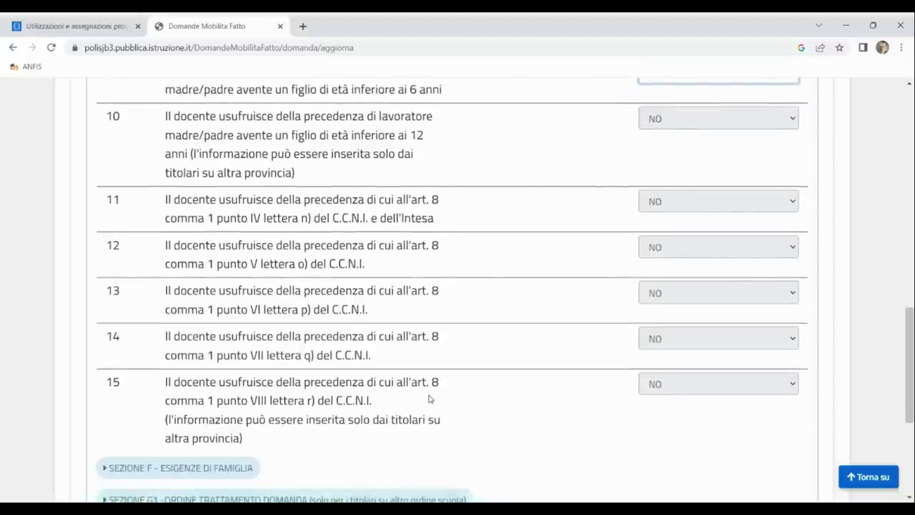
pyautogui.scroll(-2, 429, 398)
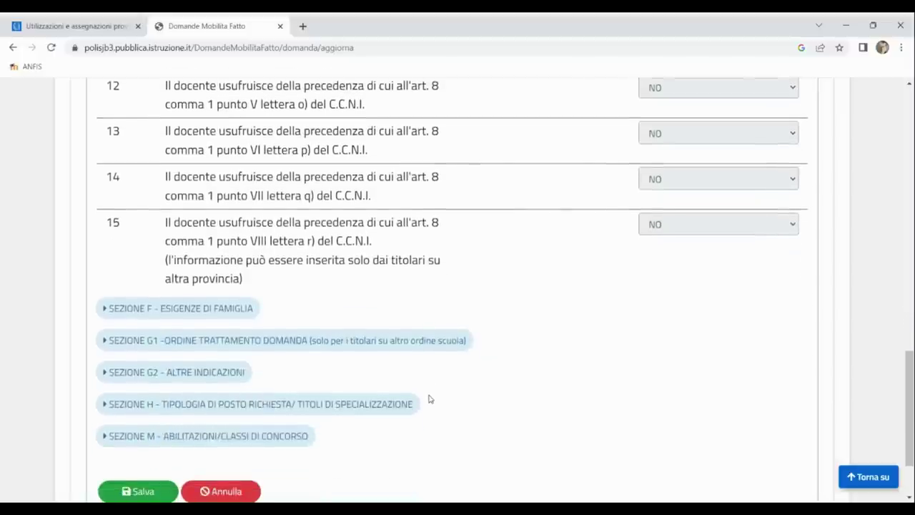
pyautogui.scroll(-2, 428, 398)
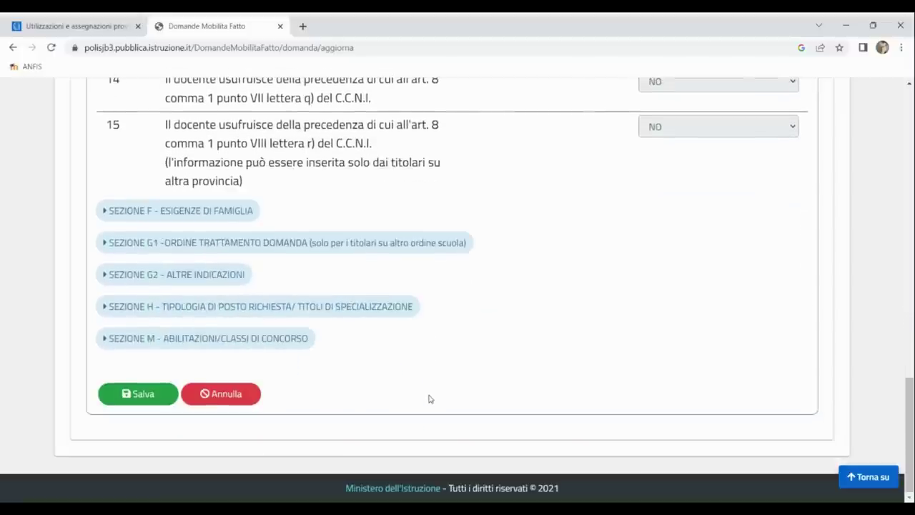
pyautogui.click(149, 395)
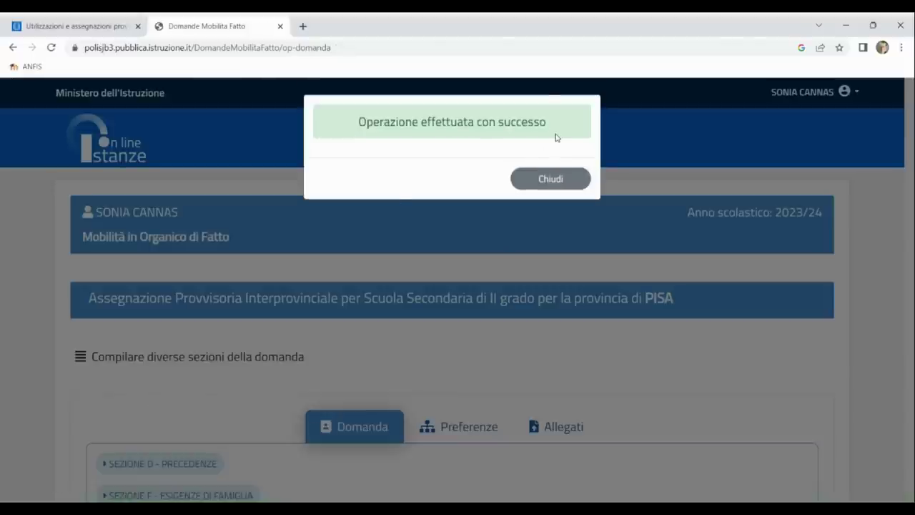
pyautogui.click(548, 181)
# Step: Check Sezione G1 and, in Sezione G2, set items 21 (posts shorter than a year) and 22 (combined spezzoni) to SI
pyautogui.scroll(-3, 427, 318)
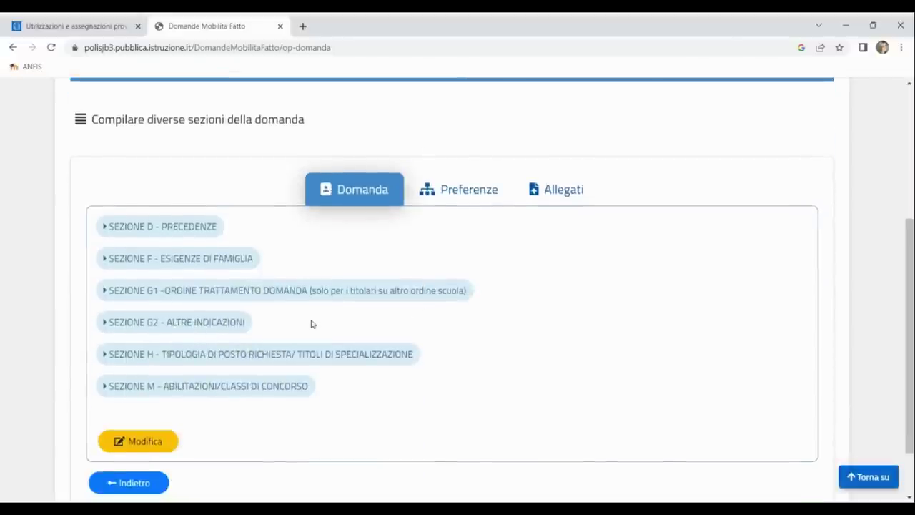
pyautogui.click(256, 292)
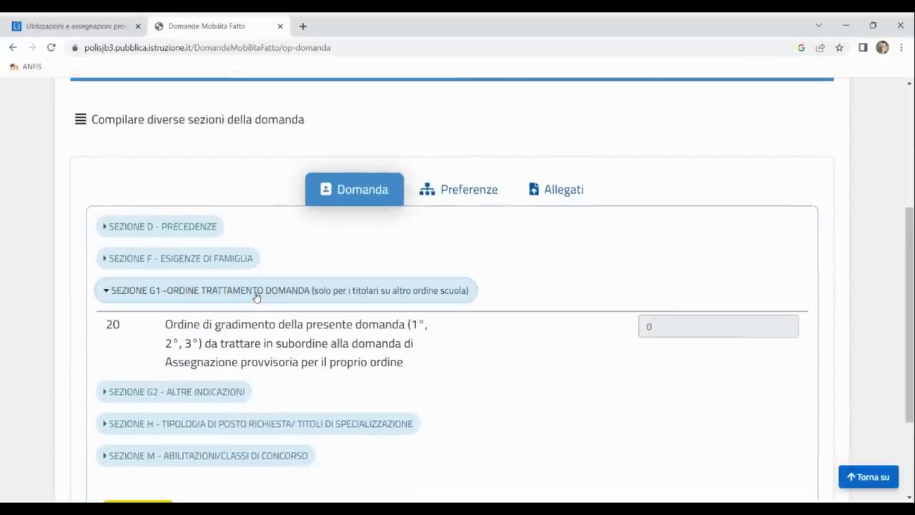
pyautogui.scroll(-1, 411, 330)
pyautogui.scroll(-1, 412, 330)
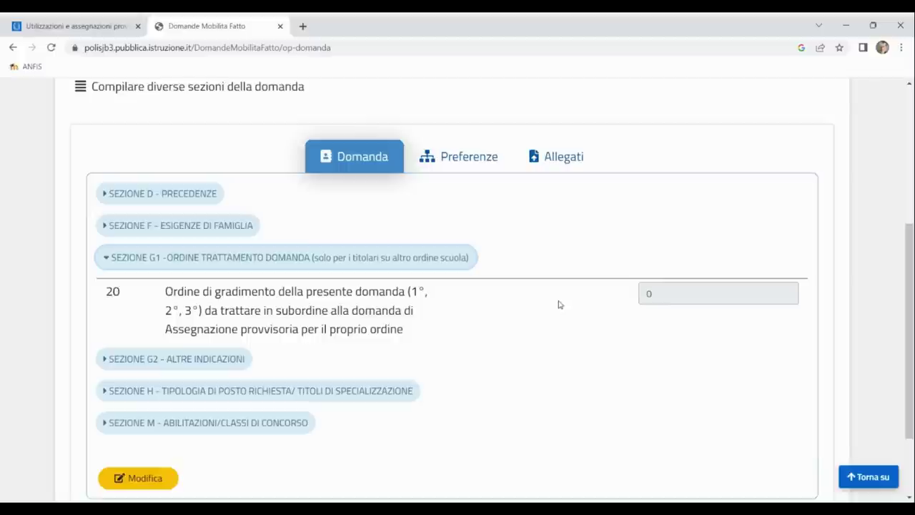
pyautogui.click(190, 361)
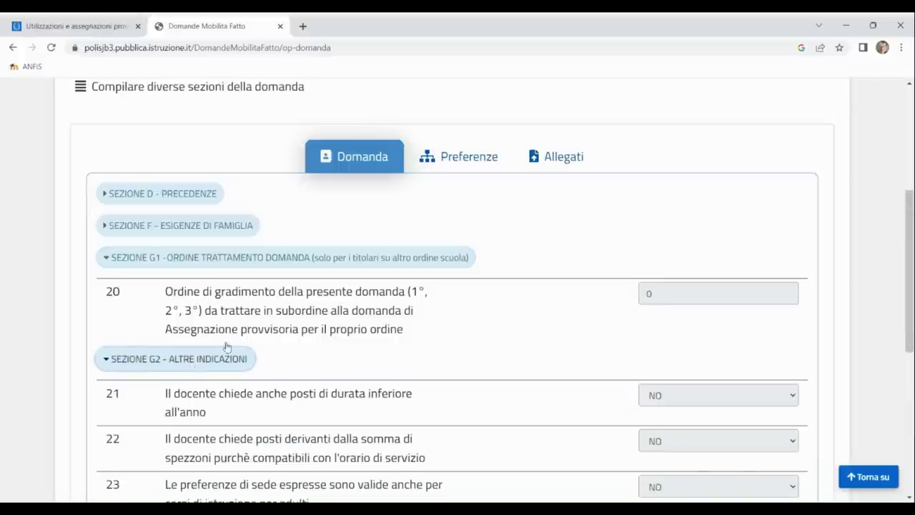
pyautogui.scroll(-4, 374, 326)
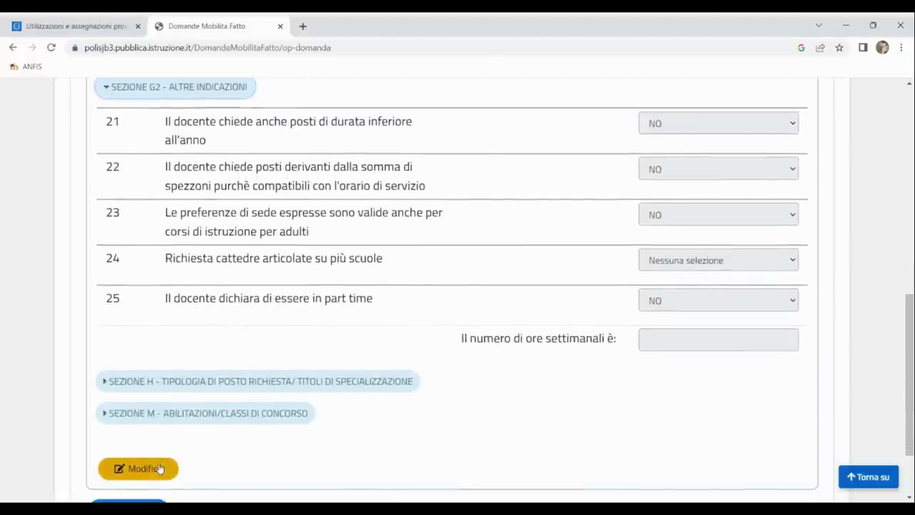
pyautogui.click(159, 468)
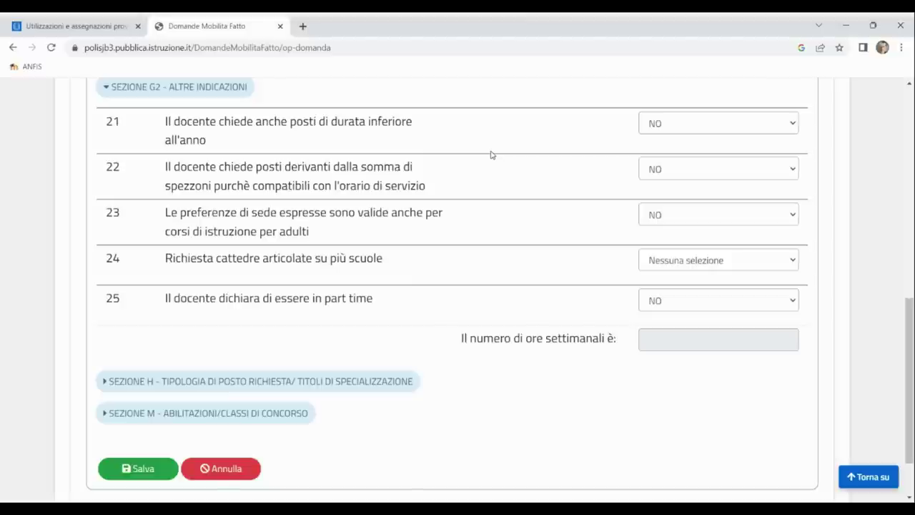
pyautogui.click(682, 131)
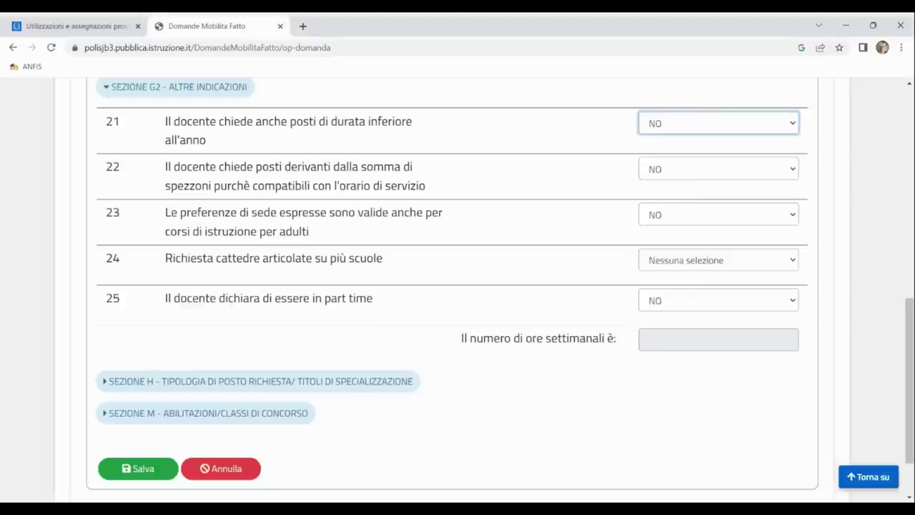
pyautogui.click(674, 166)
pyautogui.click(679, 180)
pyautogui.click(669, 208)
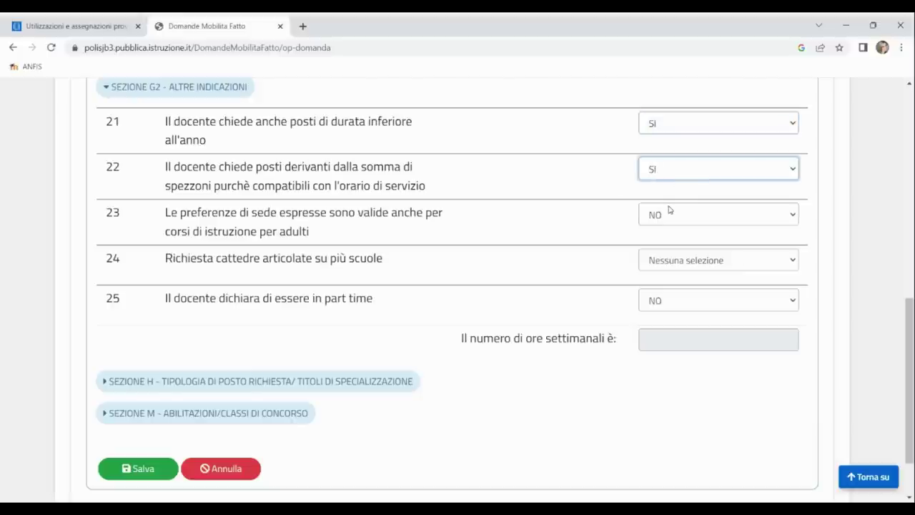
# Step: Set item 24, cattedre articulated over several schools, to the option beginning "Anche cattedre tra scuole di com" and save the application
pyautogui.click(609, 240)
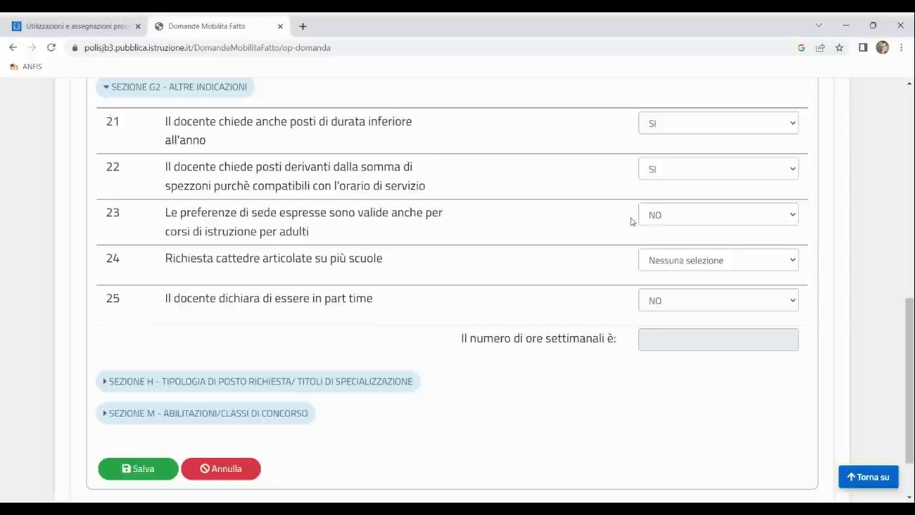
pyautogui.click(667, 264)
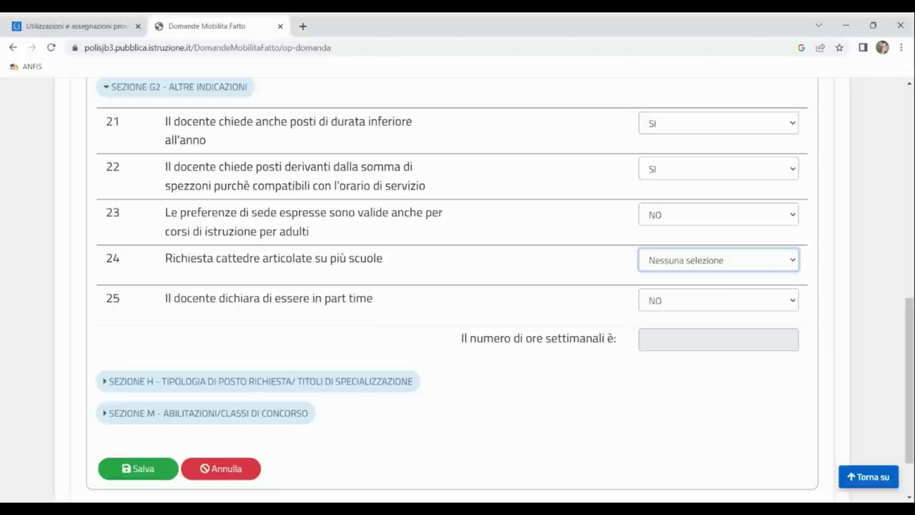
pyautogui.click(659, 313)
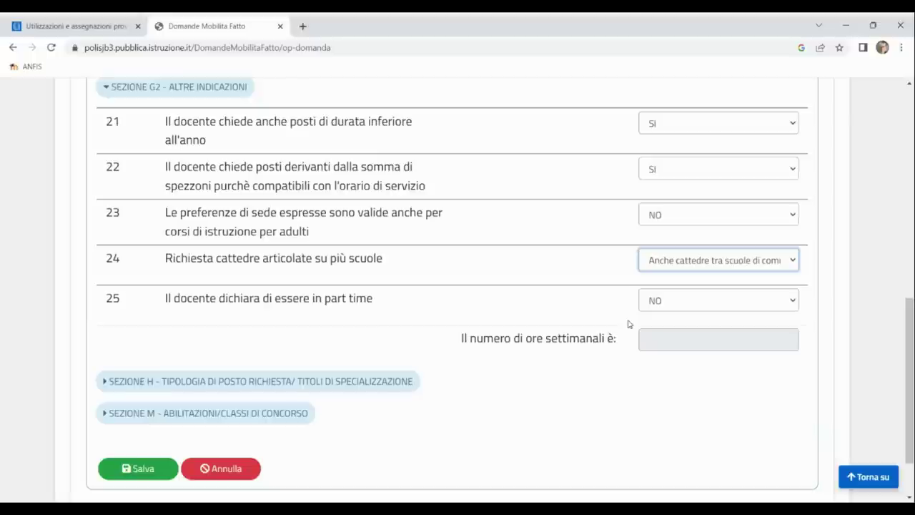
pyautogui.click(125, 468)
pyautogui.click(544, 179)
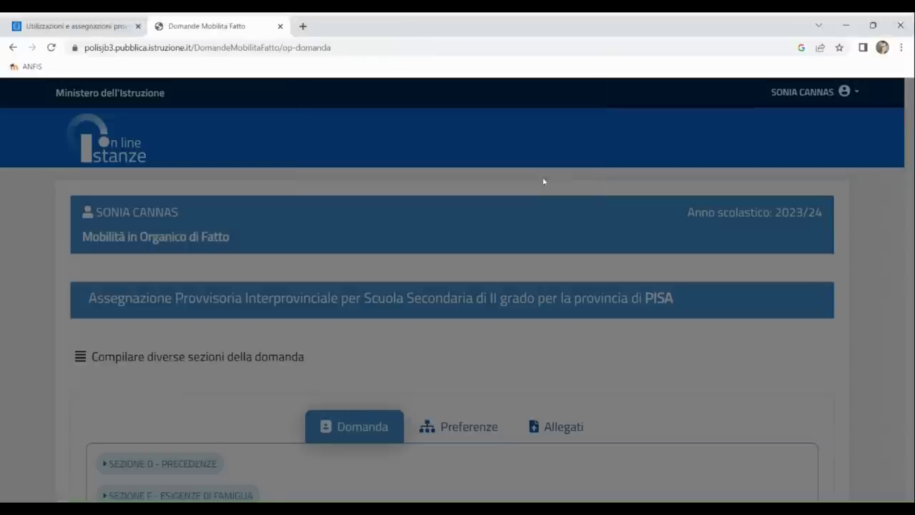
# Step: Add A026 - MATEMATICA and A020 - FISICA as further classi di concorso in Sezione M and save the application
pyautogui.scroll(-5, 388, 306)
pyautogui.click(249, 320)
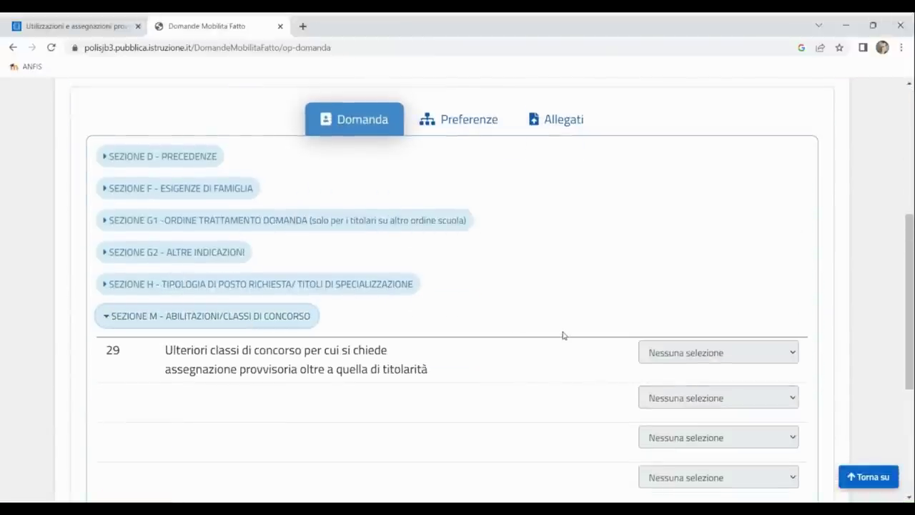
pyautogui.scroll(-2, 562, 335)
pyautogui.scroll(-1, 563, 336)
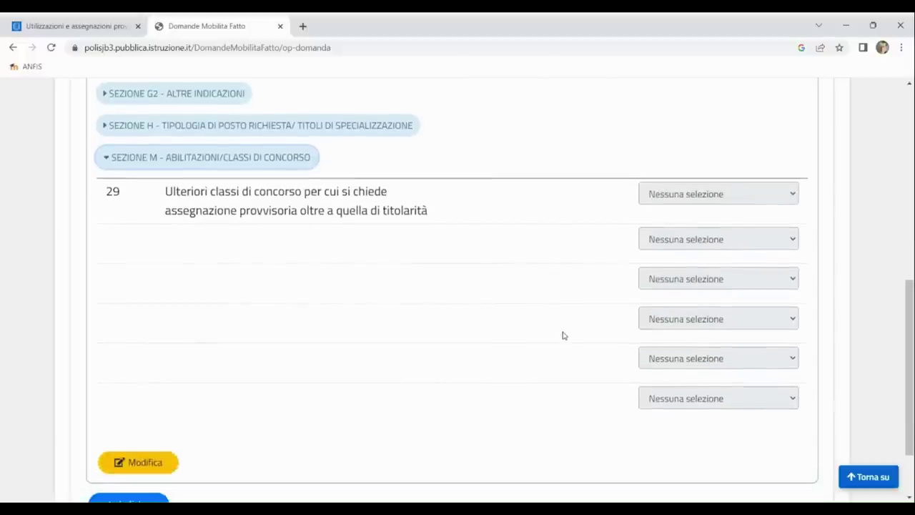
pyautogui.click(161, 467)
pyautogui.click(741, 195)
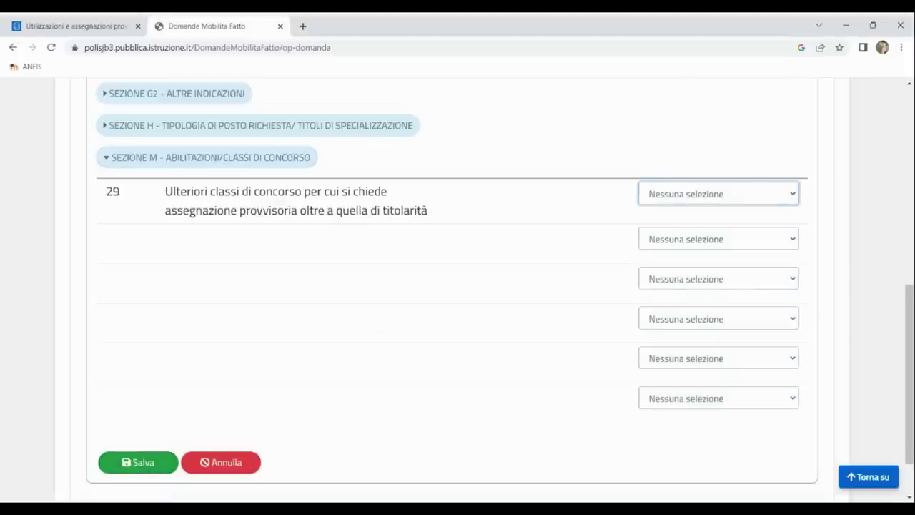
pyautogui.press('Down')
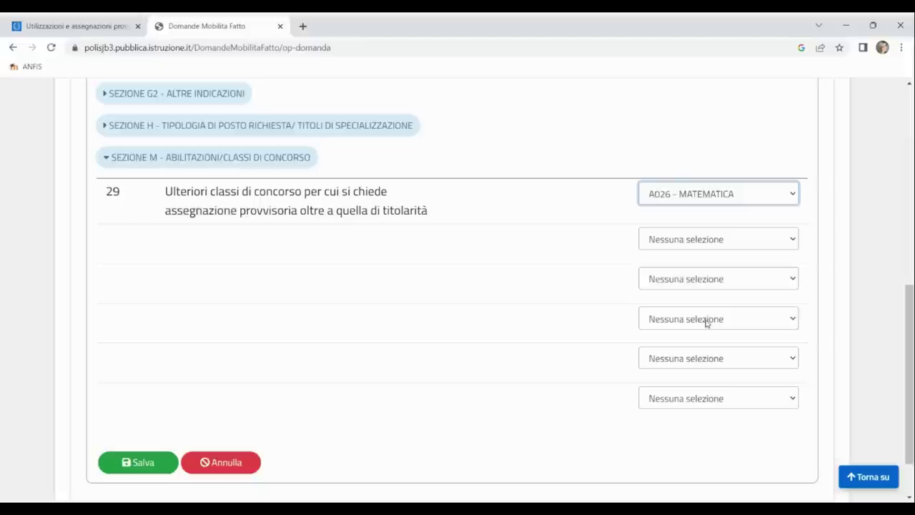
pyautogui.click(665, 247)
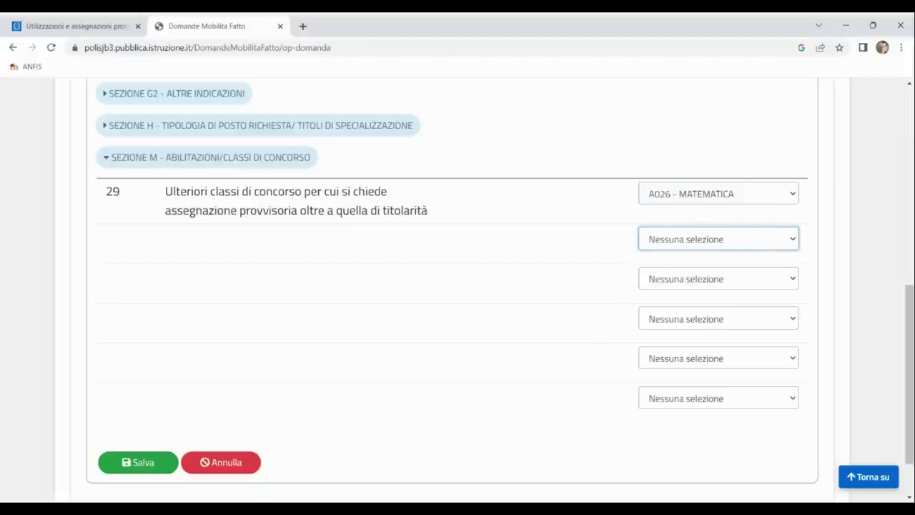
pyautogui.click(689, 421)
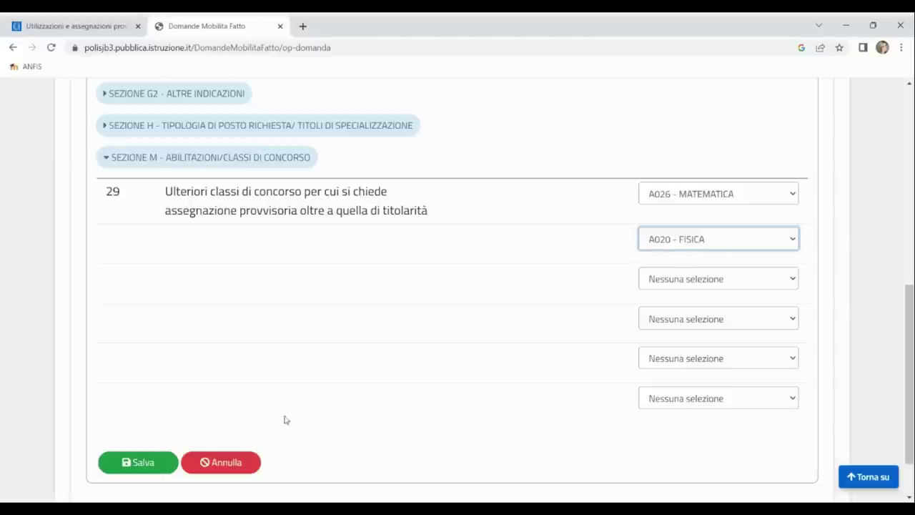
pyautogui.click(144, 463)
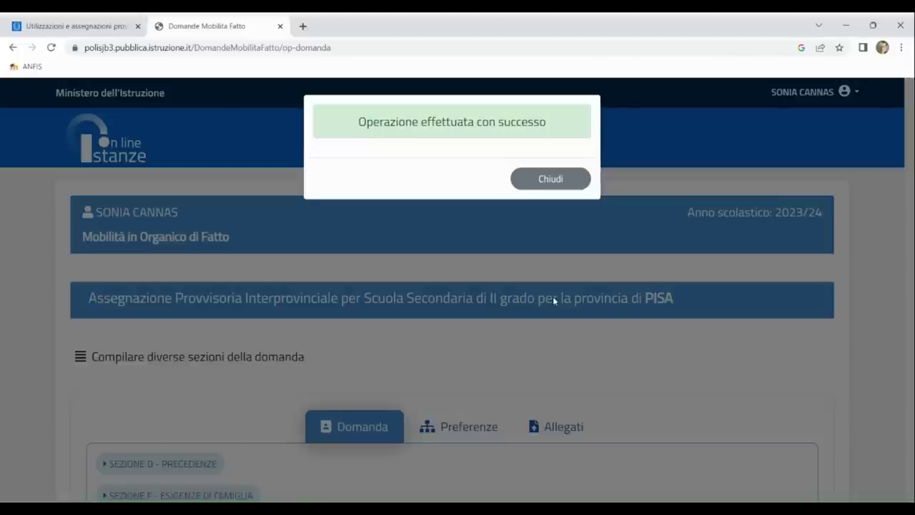
pyautogui.click(532, 179)
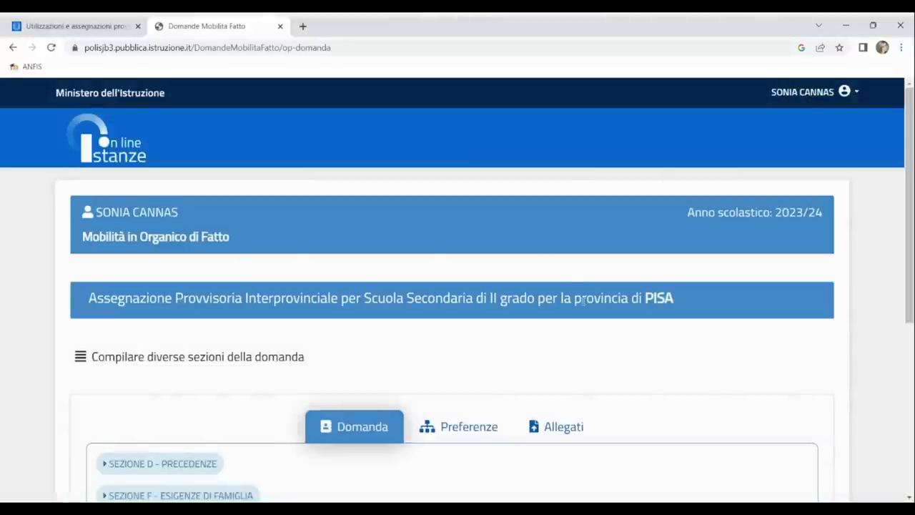
# Step: Open the application's attachments for editing and consult the ministry page's list of 2023 forms and self-declarations
pyautogui.scroll(-3, 583, 305)
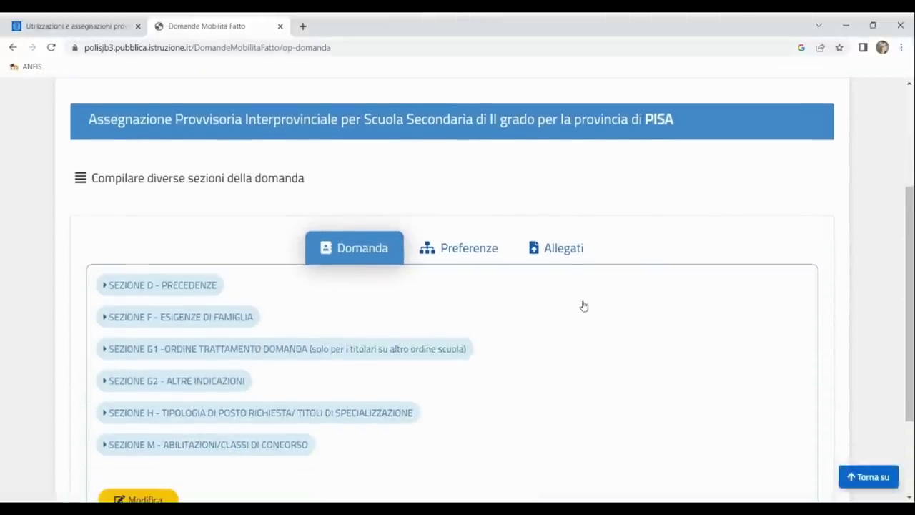
pyautogui.click(552, 250)
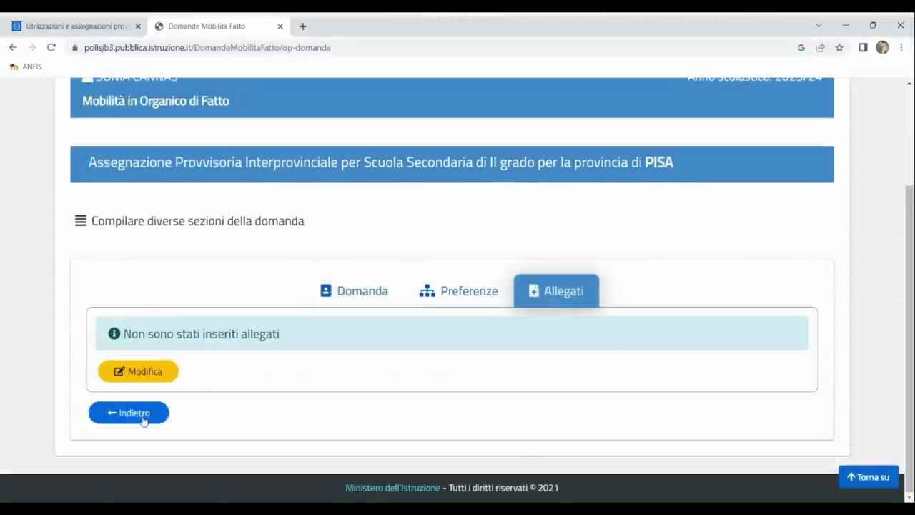
pyautogui.click(126, 373)
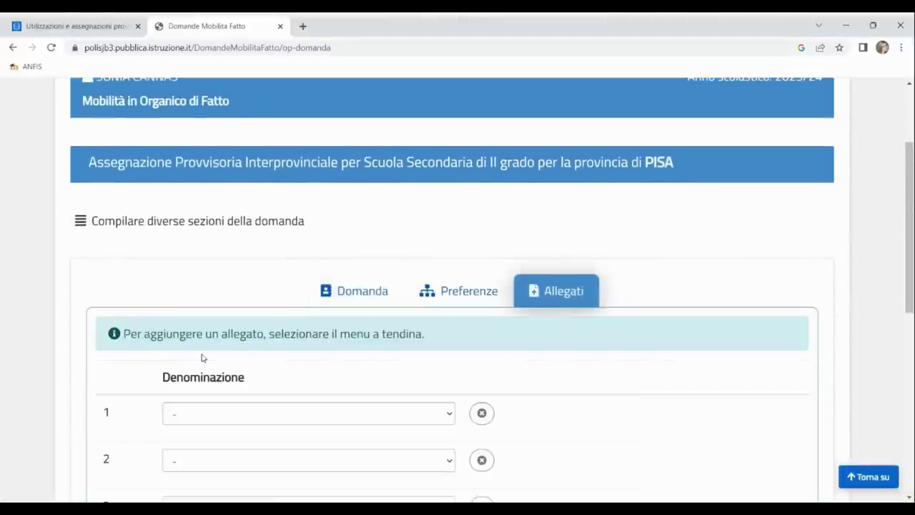
pyautogui.scroll(-2, 201, 357)
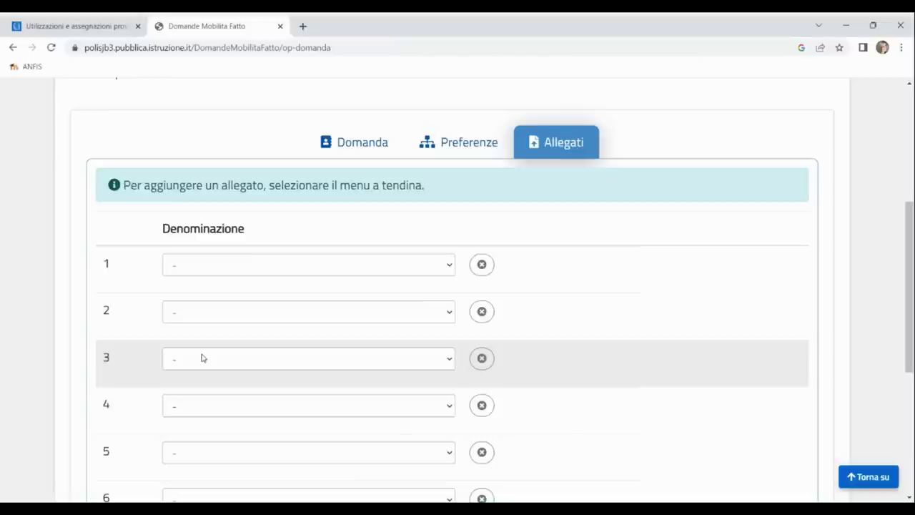
pyautogui.click(319, 262)
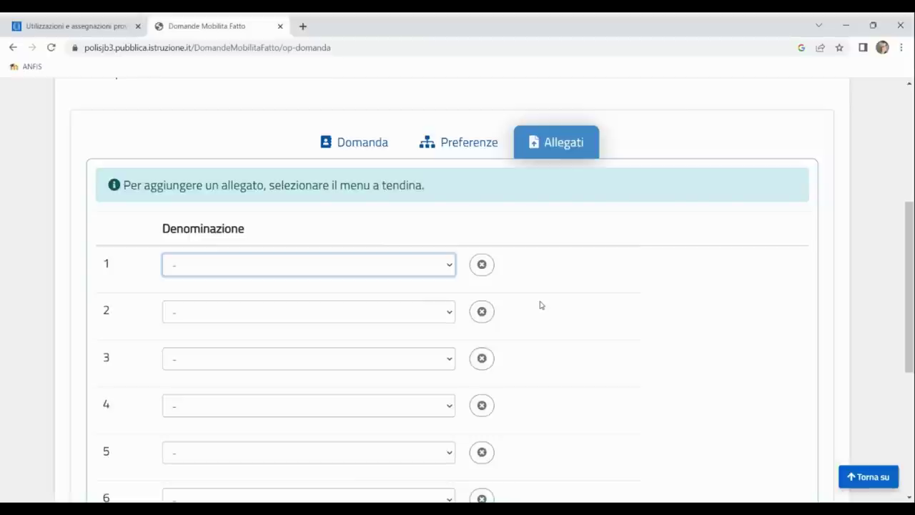
pyautogui.click(82, 26)
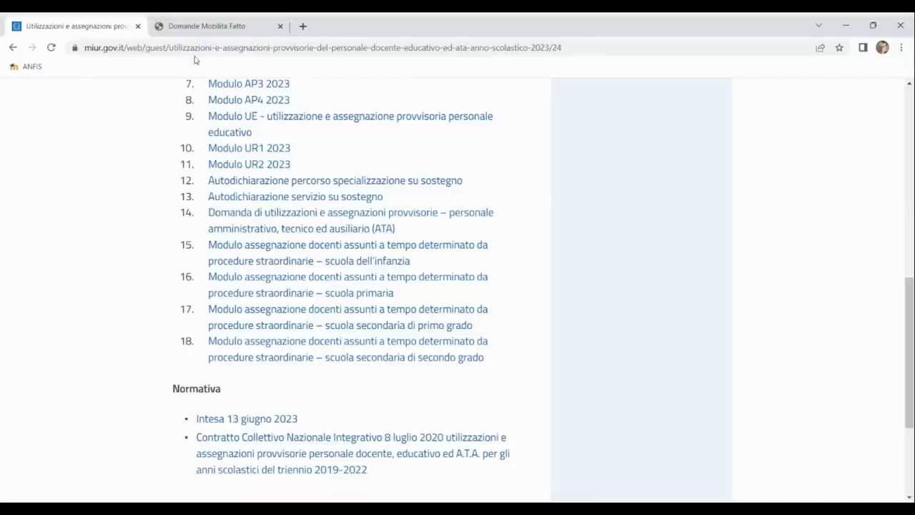
pyautogui.click(211, 25)
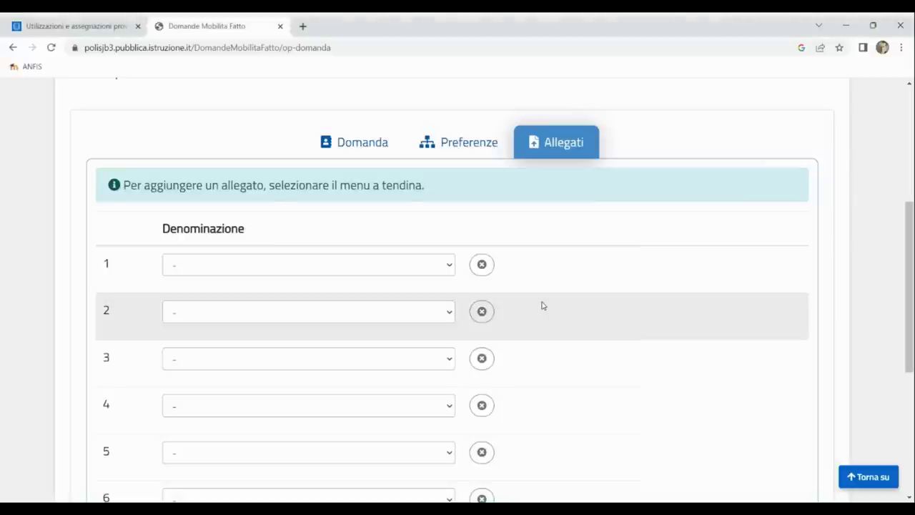
# Step: Select Esigenze di famiglia (AP_esigenze_famiglia.docx del 18-06-2023) as attachment 1 and save the application's attachments
pyautogui.click(422, 265)
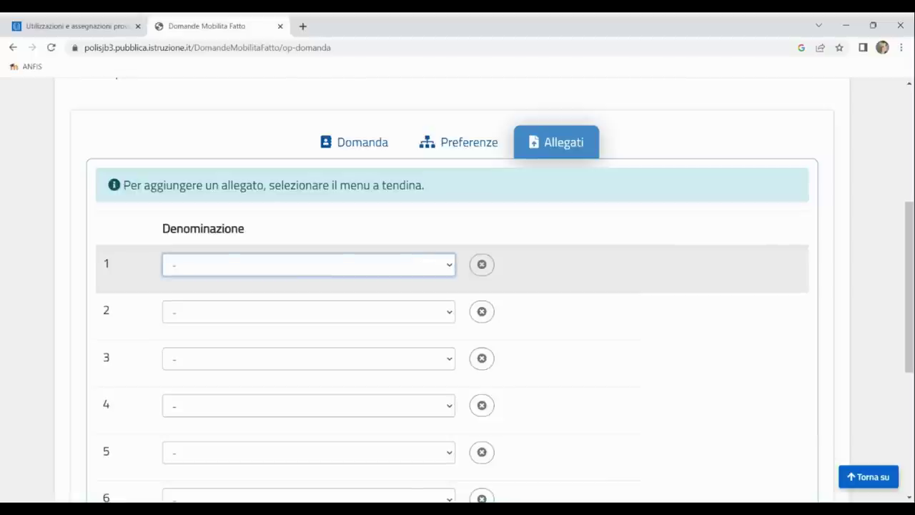
pyautogui.click(397, 300)
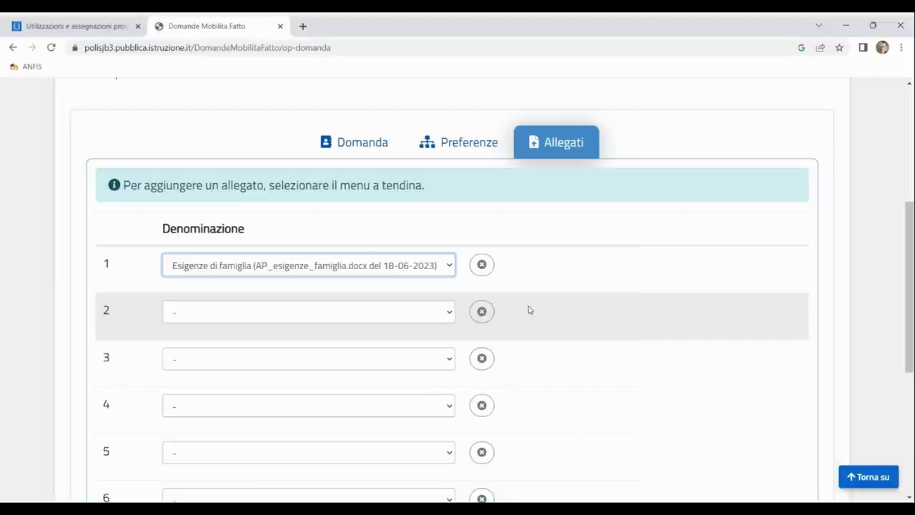
pyautogui.scroll(-1, 530, 310)
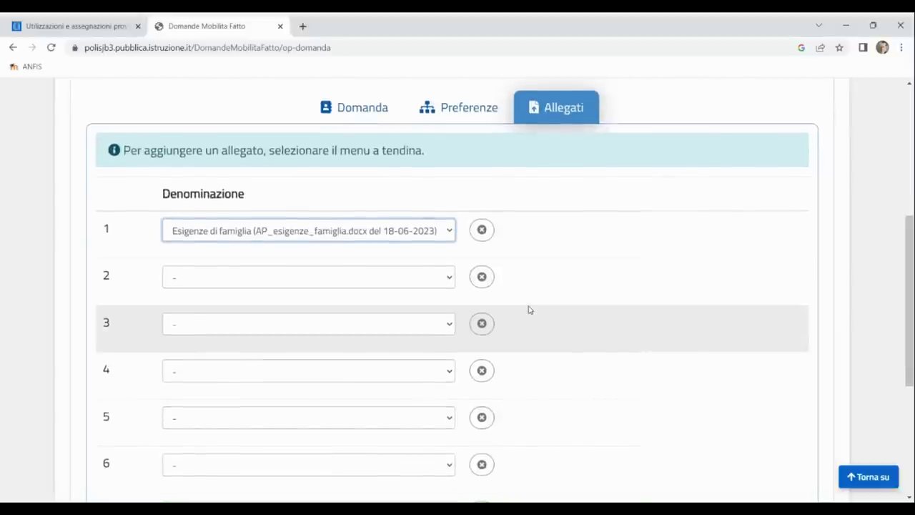
pyautogui.scroll(-4, 529, 310)
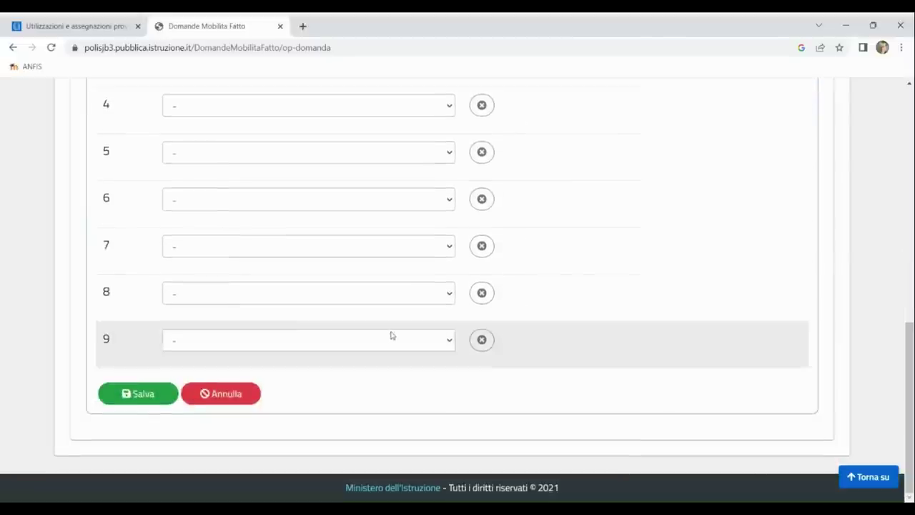
pyautogui.click(125, 399)
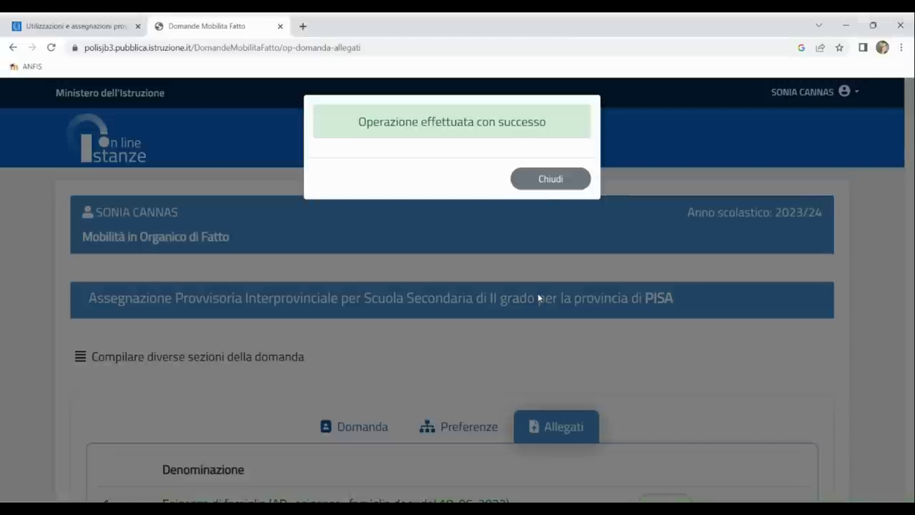
pyautogui.click(542, 178)
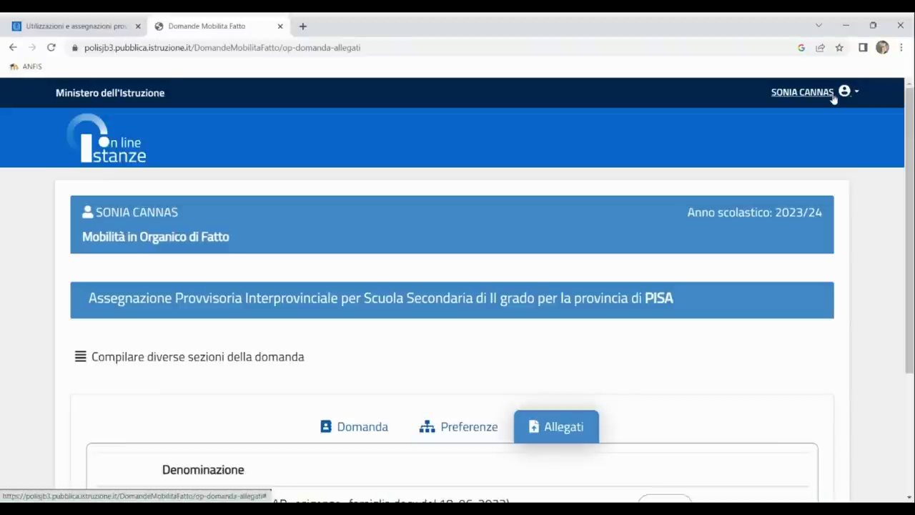
# Step: Return to the Istanze Online home and open the Gestione Allegati service from the other services, continuing past its notice
pyautogui.click(832, 99)
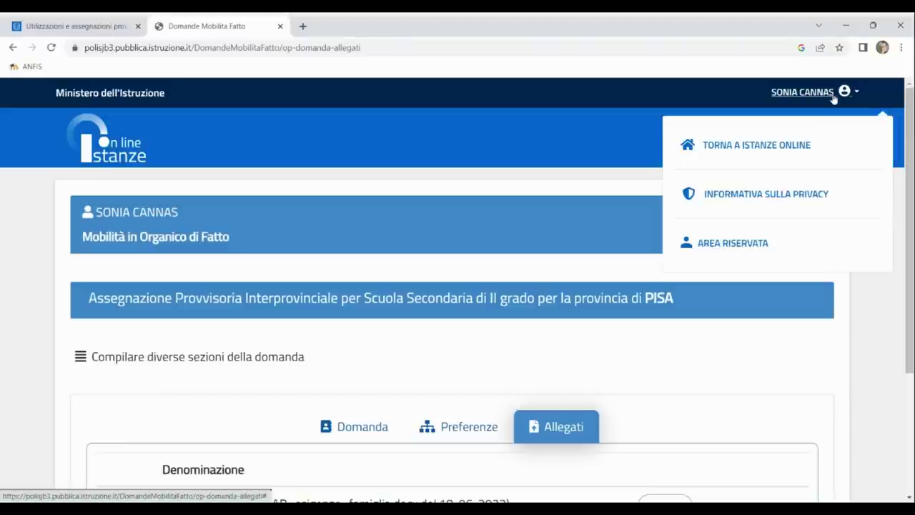
pyautogui.click(759, 145)
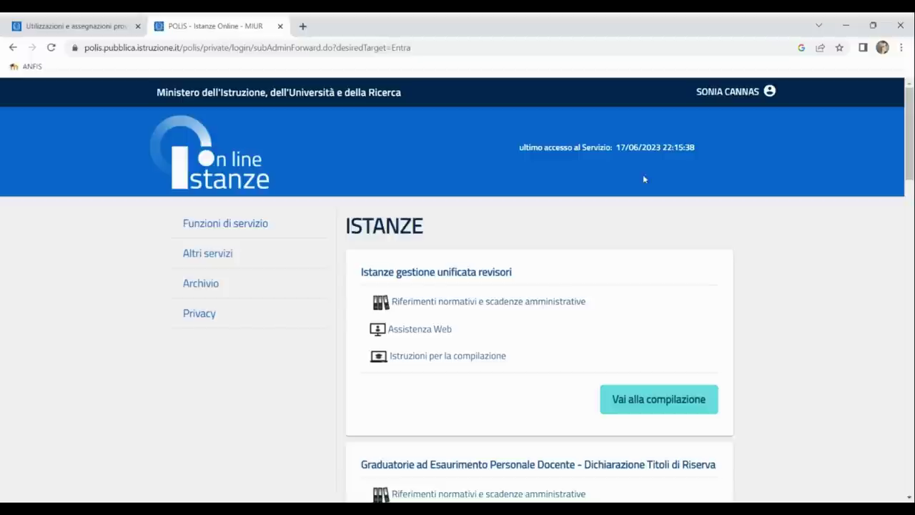
pyautogui.click(214, 262)
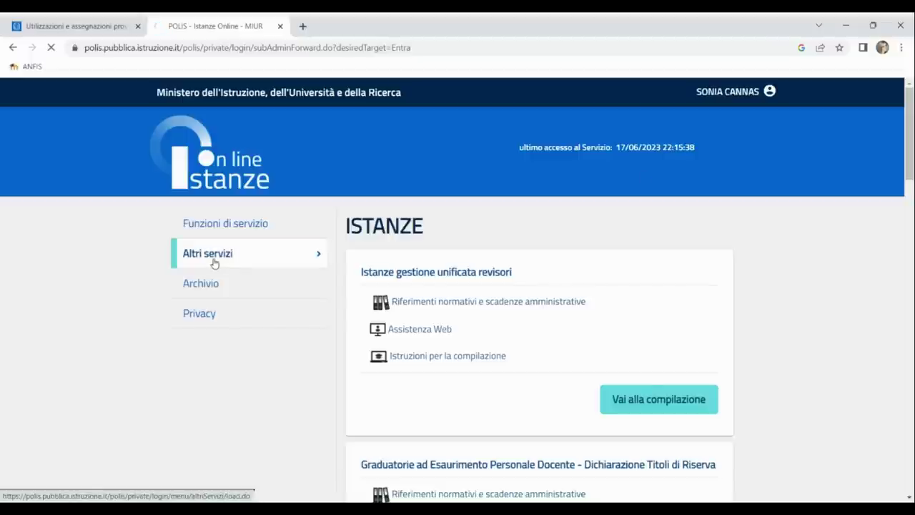
pyautogui.scroll(-3, 465, 301)
pyautogui.scroll(-2, 465, 302)
pyautogui.scroll(-5, 465, 302)
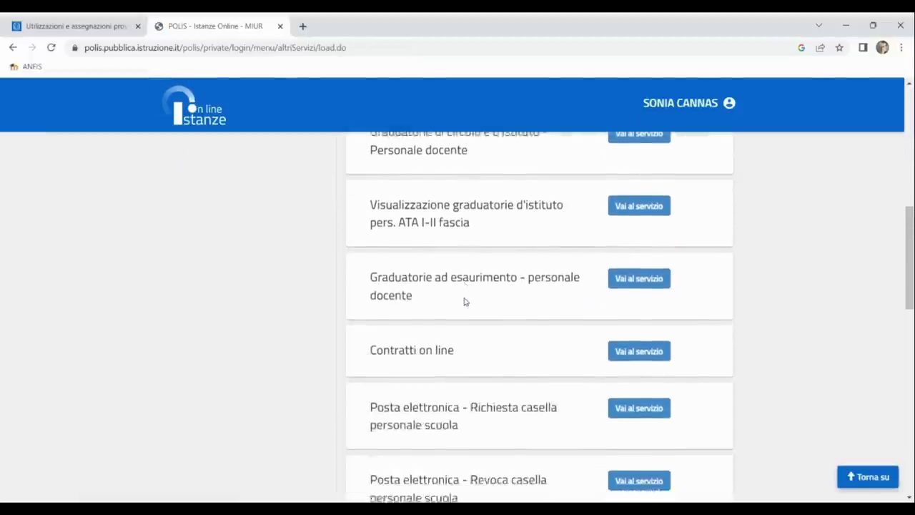
pyautogui.scroll(-1, 464, 301)
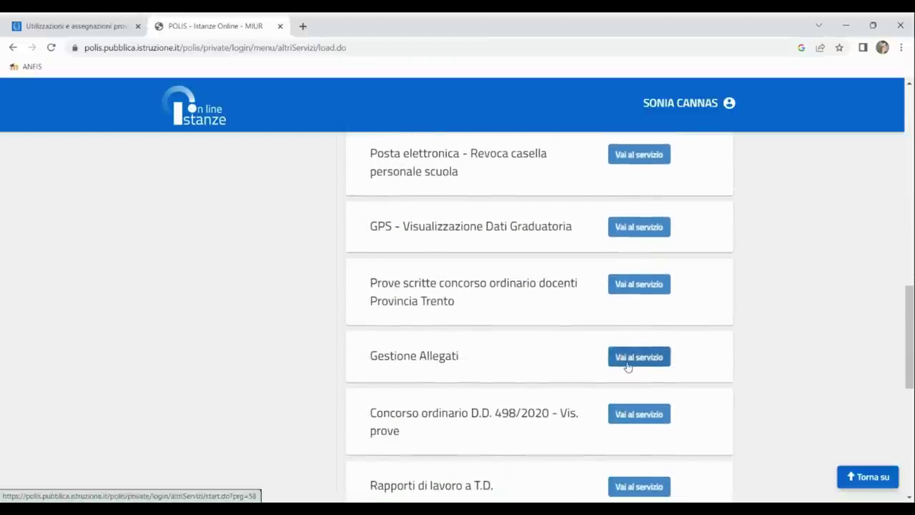
pyautogui.click(627, 364)
pyautogui.click(214, 337)
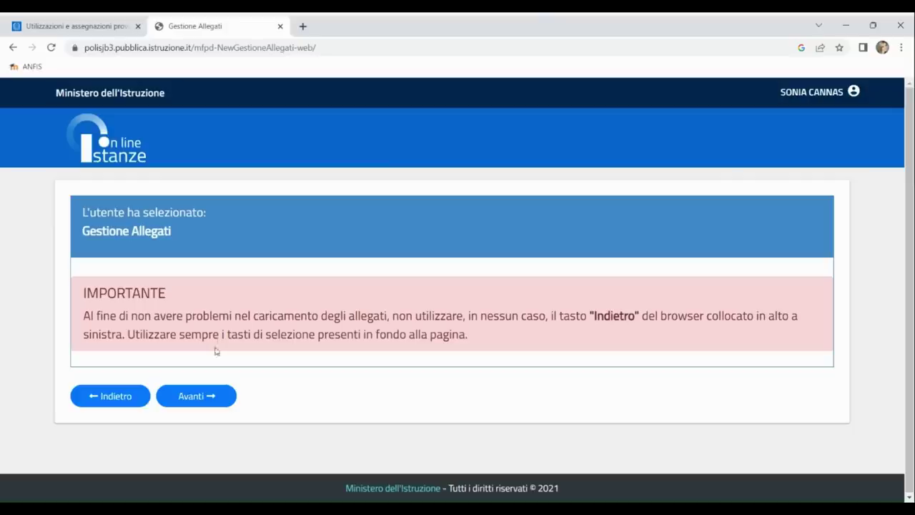
pyautogui.click(216, 398)
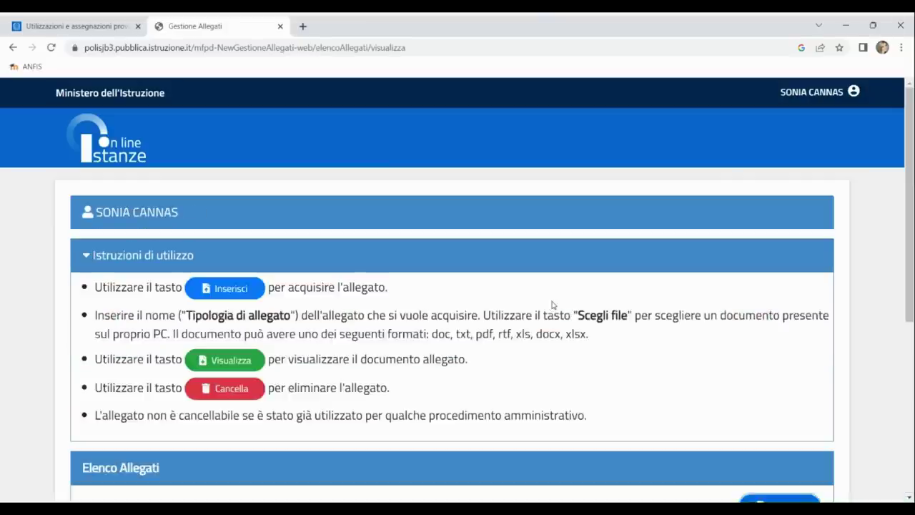
# Step: Upload "AP -Autodichiarazione servizio su sostegno.doc" as a new attachment with the type "Sostegno"
pyautogui.scroll(-4, 552, 305)
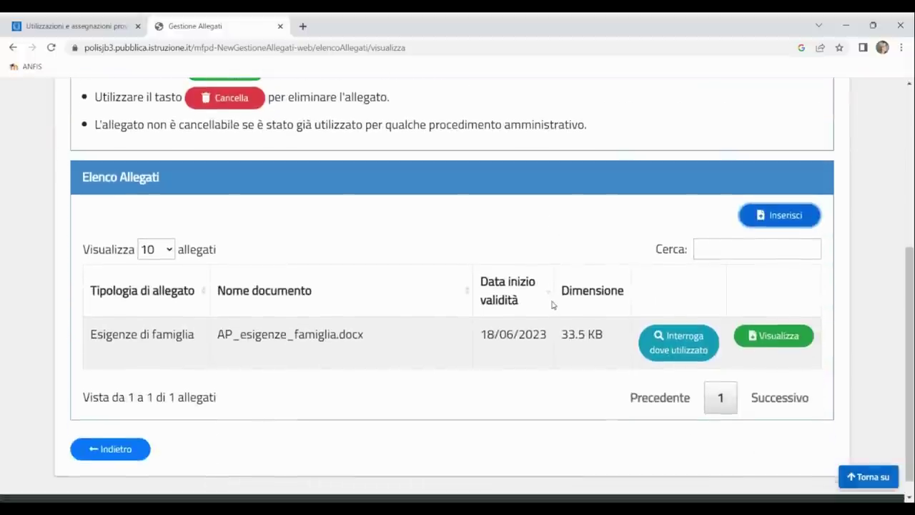
pyautogui.scroll(-1, 552, 304)
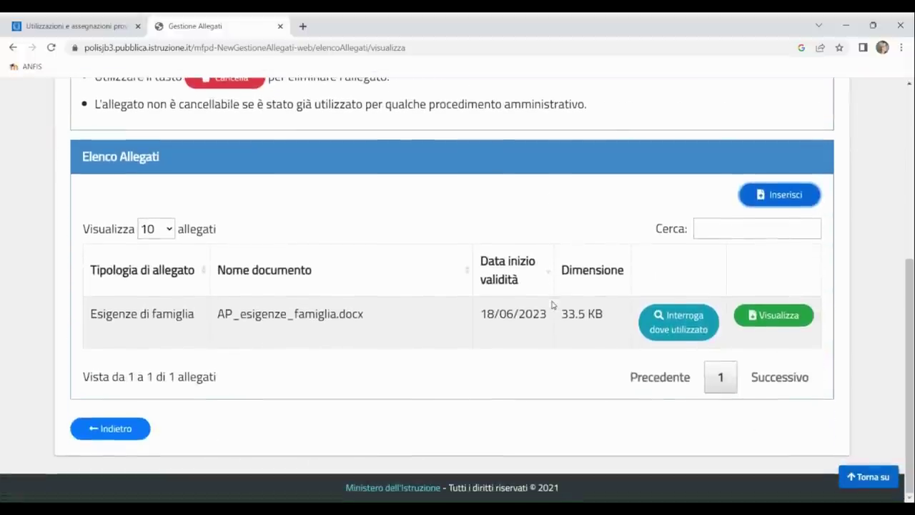
pyautogui.click(772, 200)
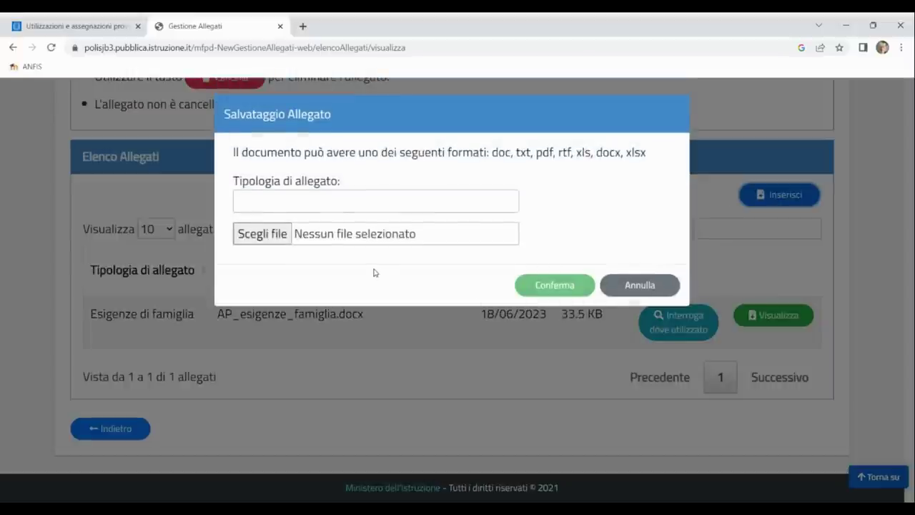
pyautogui.click(278, 238)
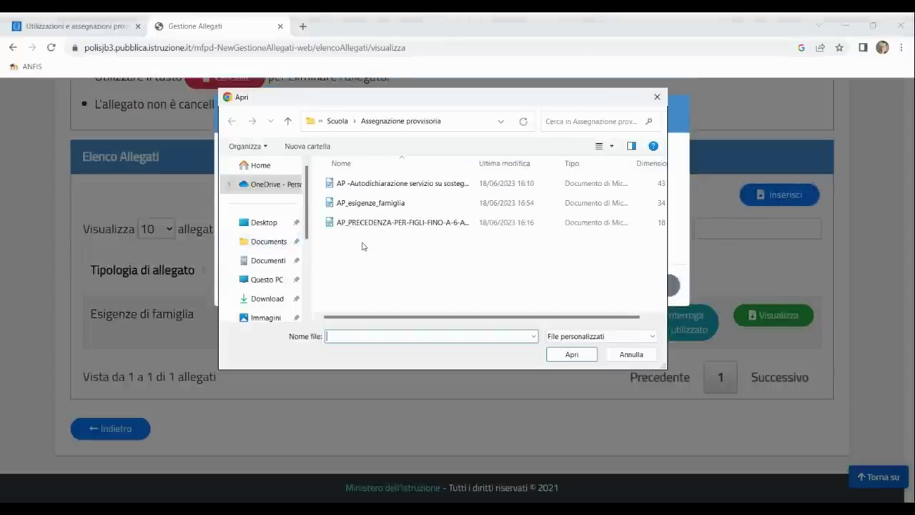
pyautogui.click(372, 187)
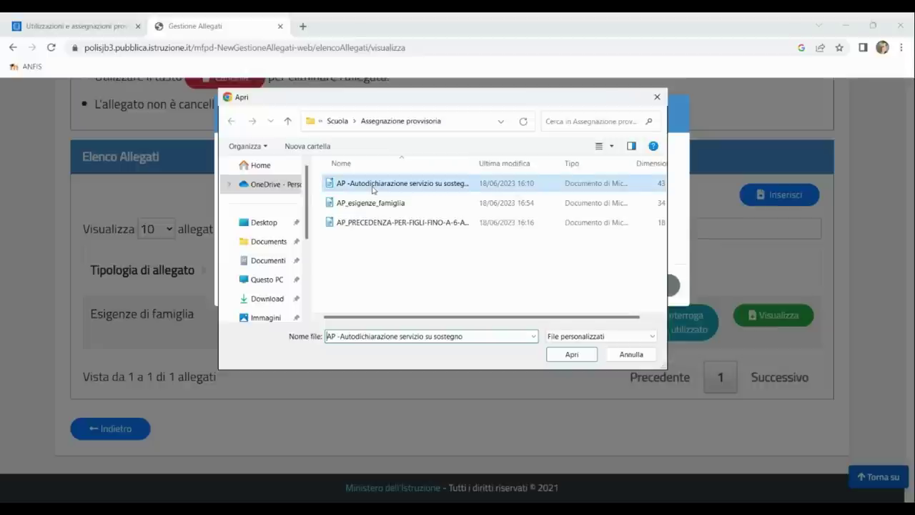
pyautogui.click(572, 353)
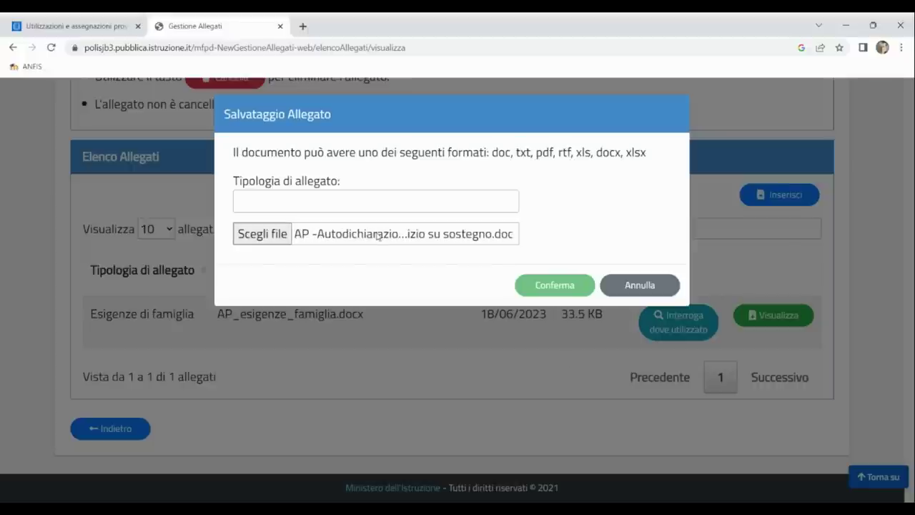
pyautogui.click(282, 205)
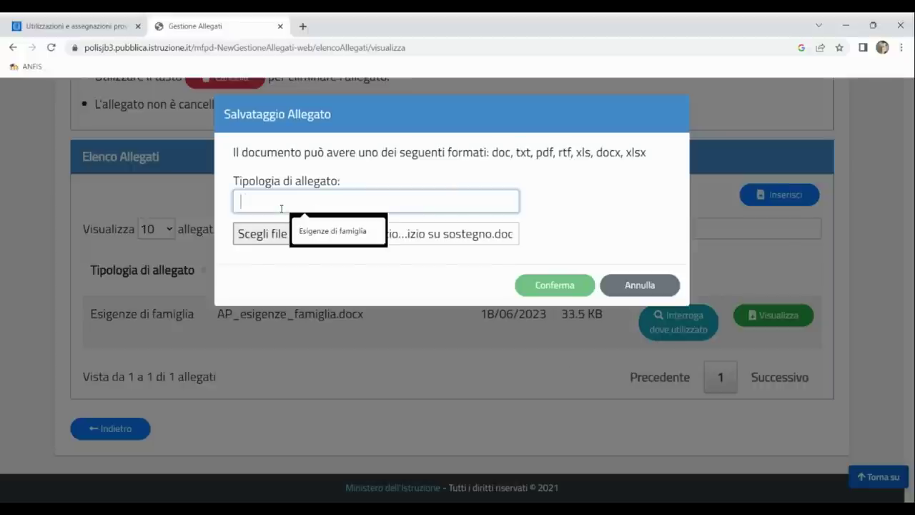
pyautogui.write('Sostegno')
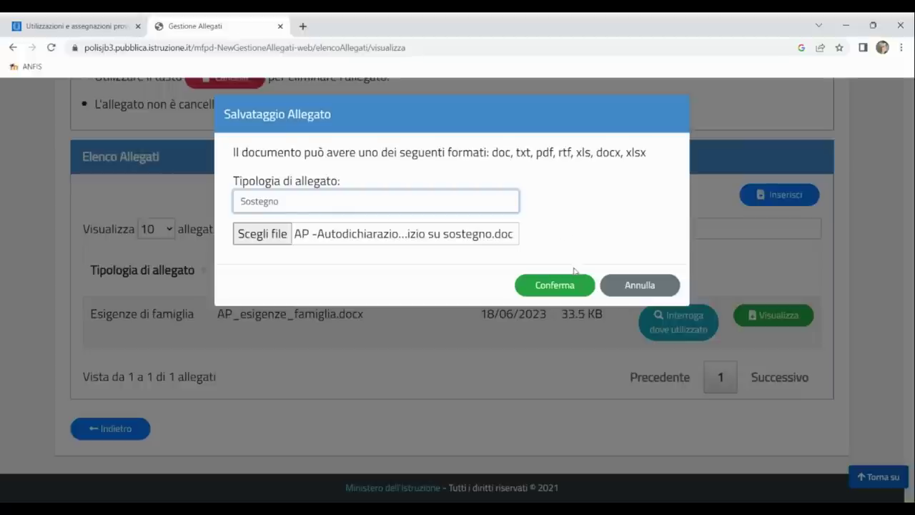
pyautogui.click(574, 285)
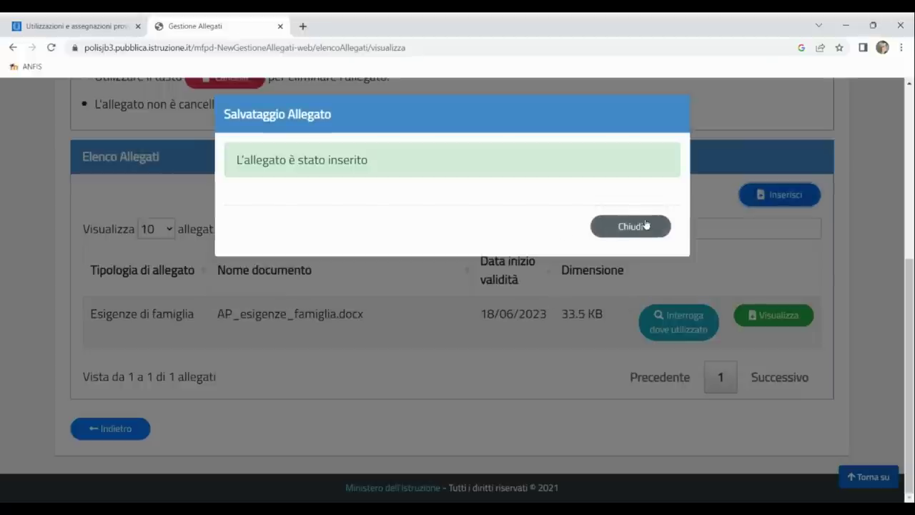
pyautogui.click(633, 229)
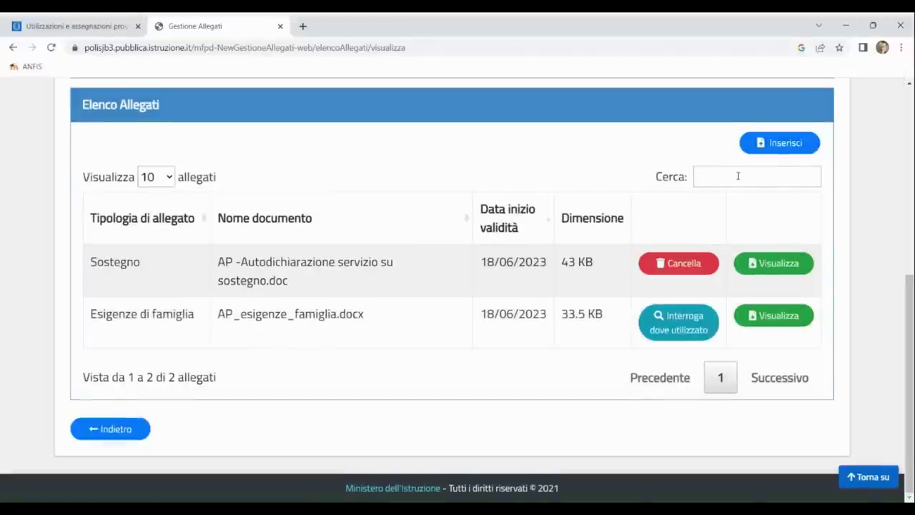
# Step: Upload AP_PRECEDENZA-PER-FIGLI-FINO-A-6-ANNI.docx as a new attachment with the type "Precedenza figlio 6 anni"
pyautogui.click(782, 153)
pyautogui.click(263, 238)
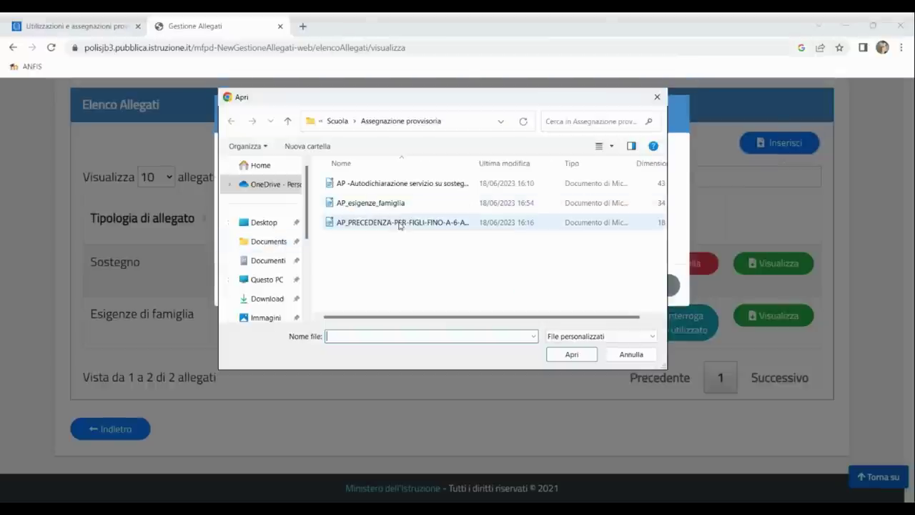
pyautogui.click(396, 227)
pyautogui.click(414, 227)
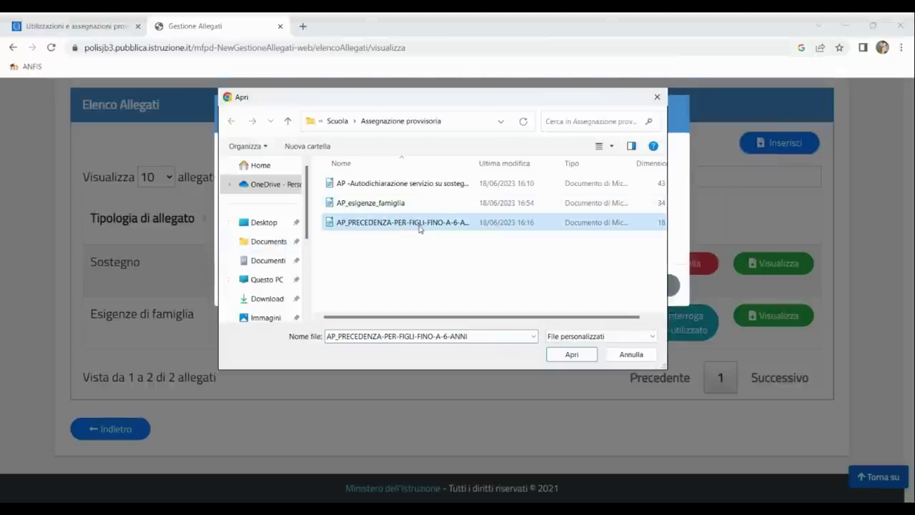
pyautogui.click(556, 355)
pyautogui.click(586, 357)
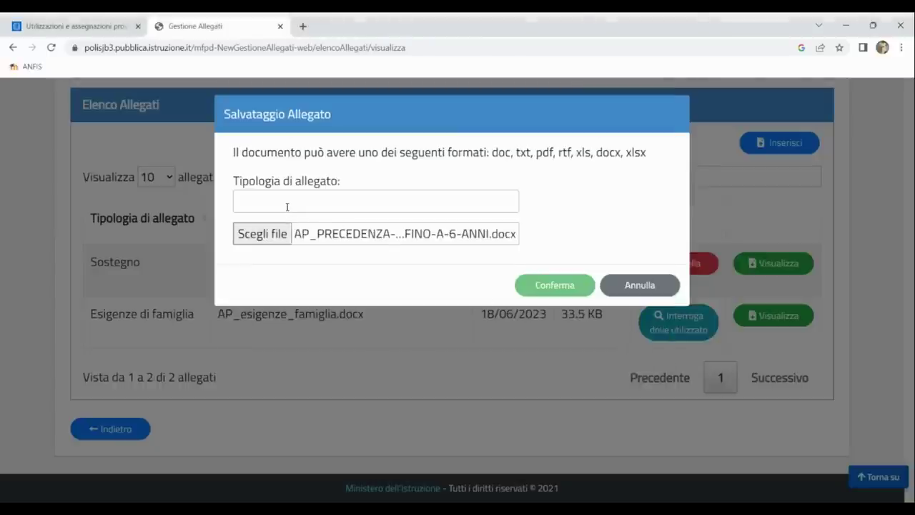
pyautogui.click(287, 206)
pyautogui.click(361, 231)
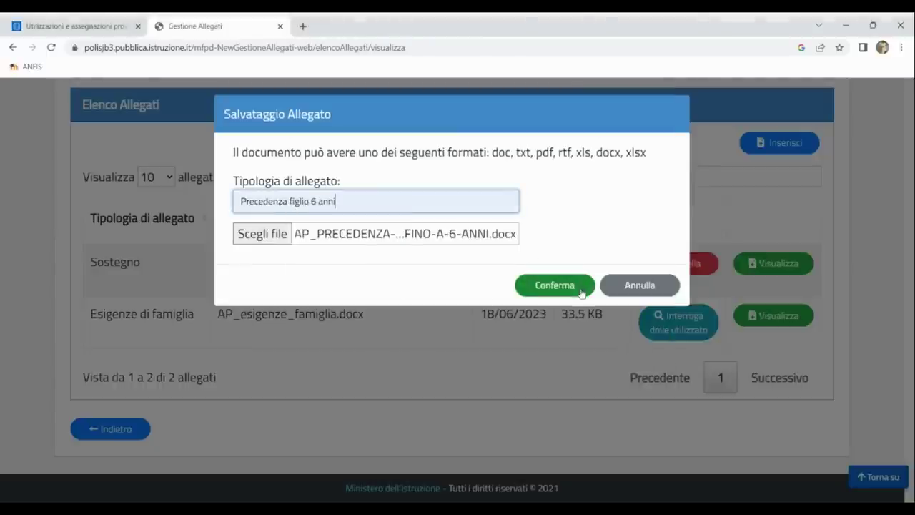
pyautogui.click(564, 286)
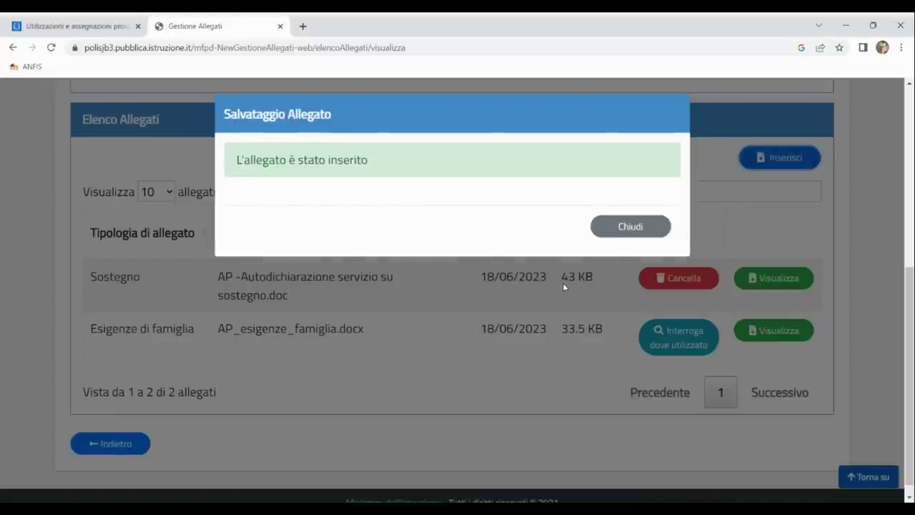
# Step: Dismiss the attachment confirmation and leave Gestione Allegati for the Istanze Online home page
pyautogui.click(641, 226)
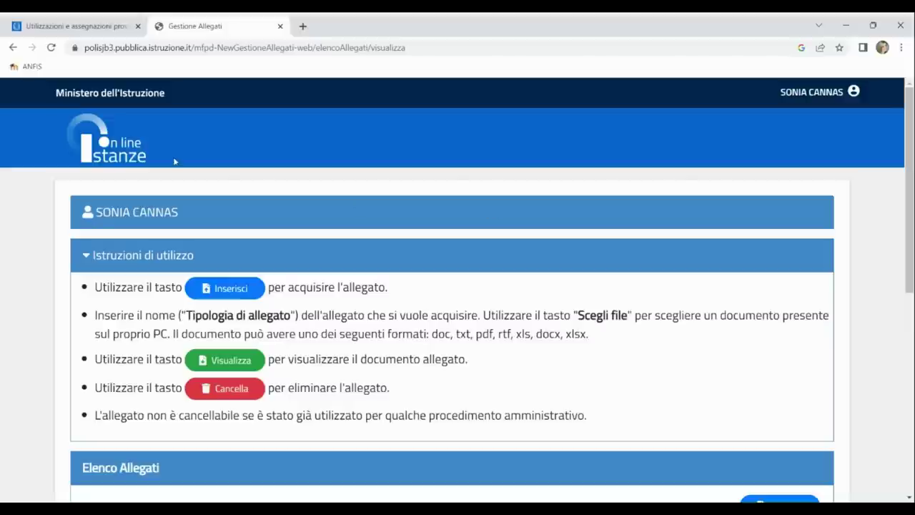
pyautogui.click(105, 159)
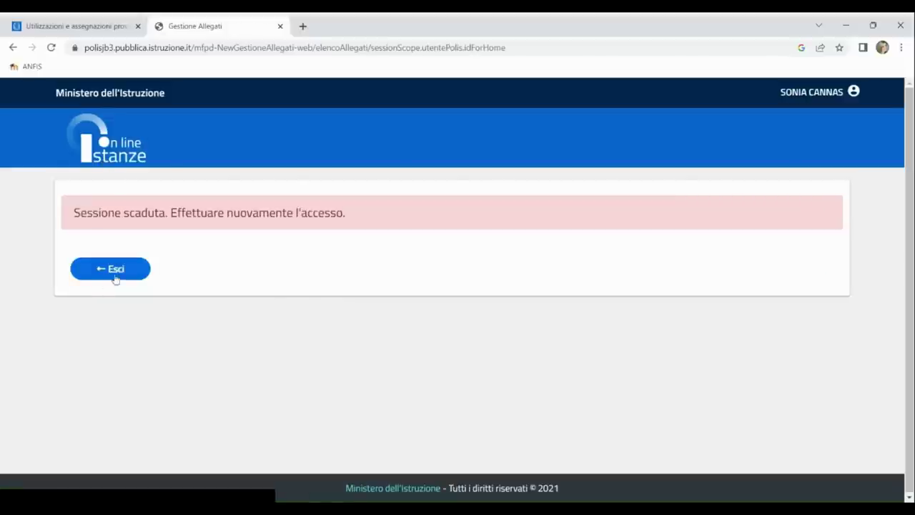
pyautogui.click(118, 275)
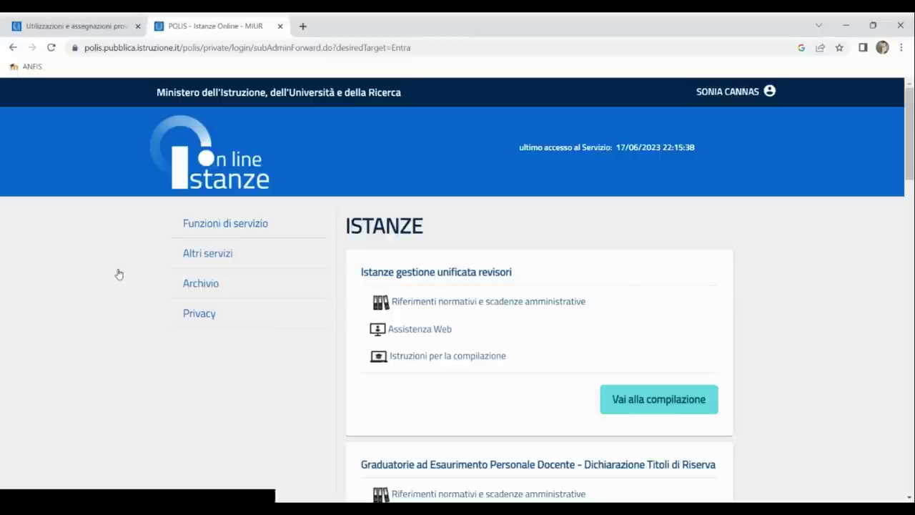
# Step: Open Presentazione Domanda Mobilita in Organico di Fatto for compilation, accept the legal terms and continue to the submitted applications
pyautogui.scroll(-4, 278, 341)
pyautogui.scroll(-5, 278, 340)
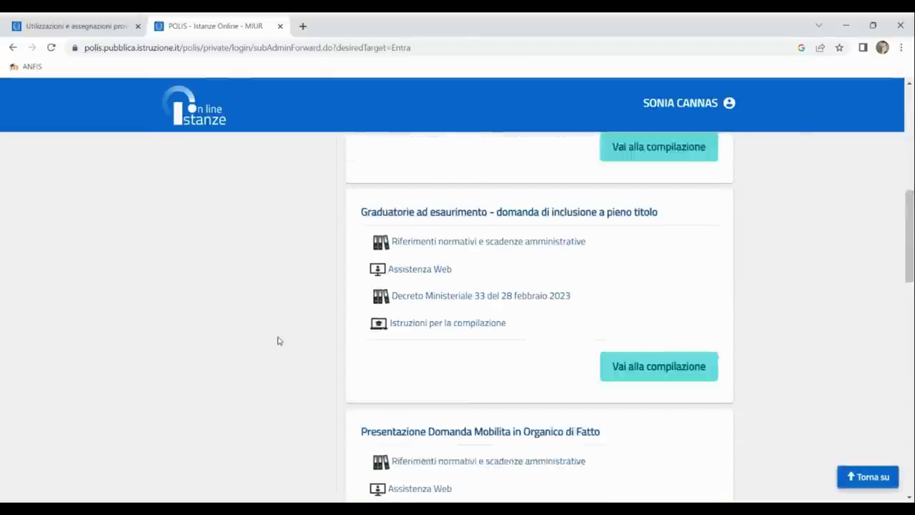
pyautogui.scroll(-1, 278, 341)
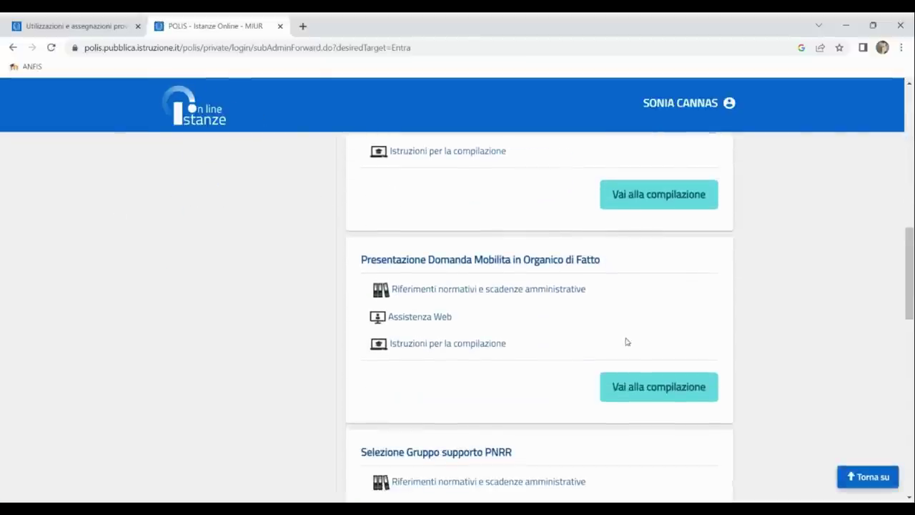
pyautogui.click(650, 391)
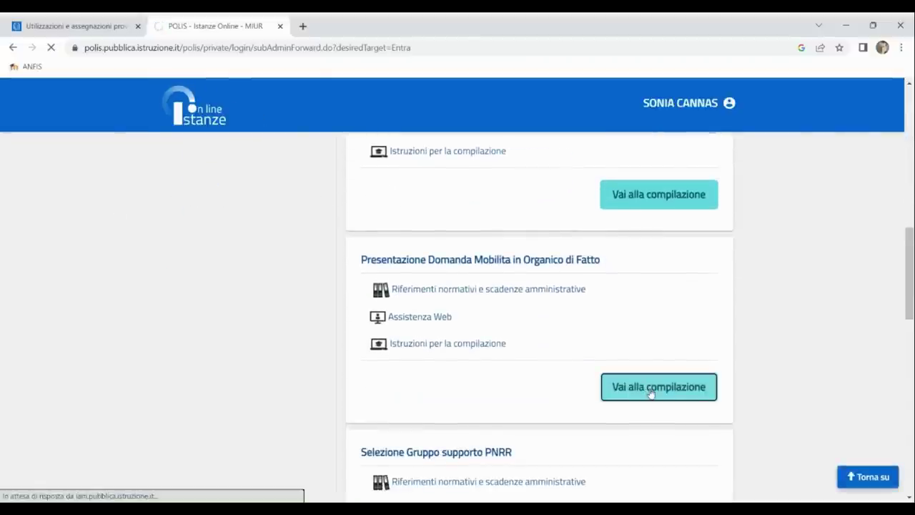
pyautogui.scroll(-5, 184, 303)
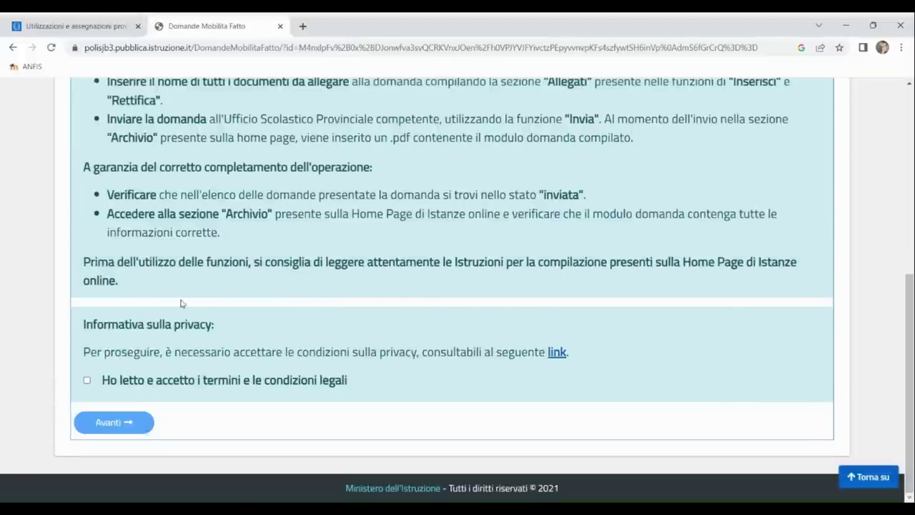
pyautogui.click(87, 381)
pyautogui.click(126, 422)
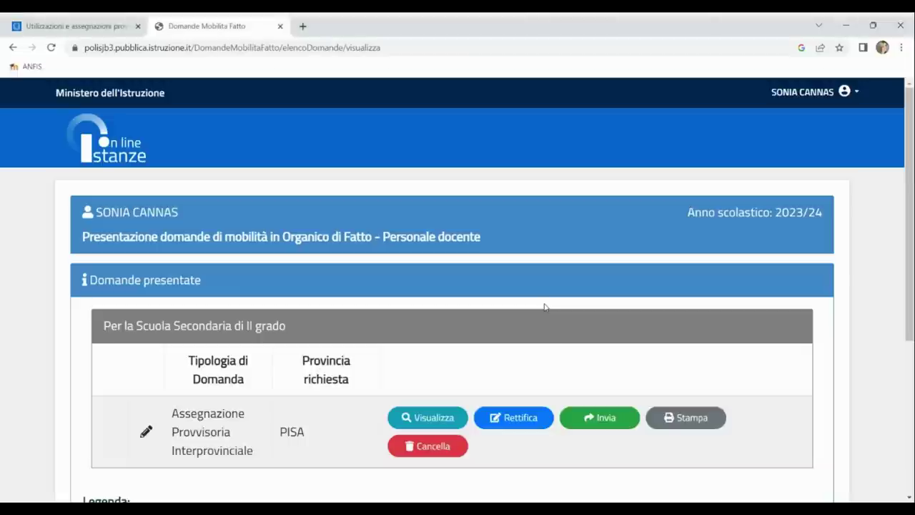
# Step: Open the Assegnazione Provvisoria Interprovinciale application for Pisa for rectification and put its attachments section into editing
pyautogui.click(512, 418)
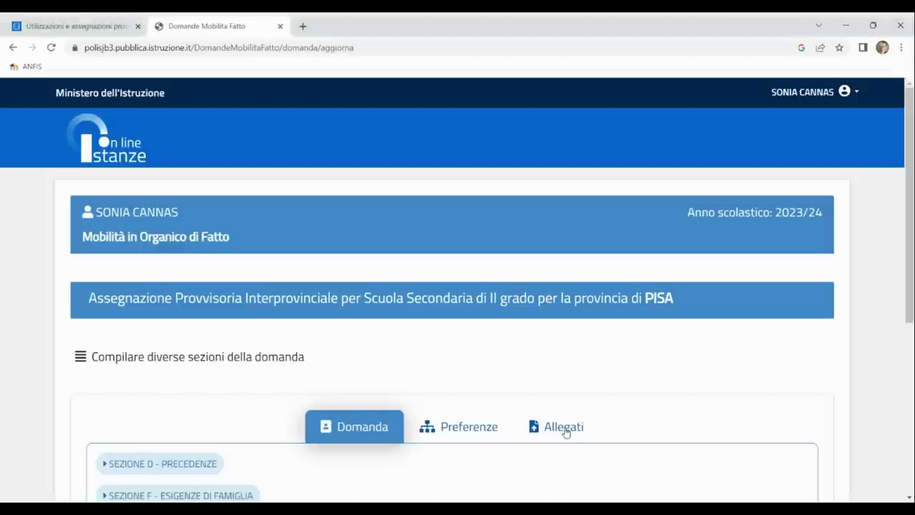
pyautogui.click(563, 426)
pyautogui.scroll(-3, 565, 431)
pyautogui.click(163, 376)
pyautogui.scroll(-2, 161, 376)
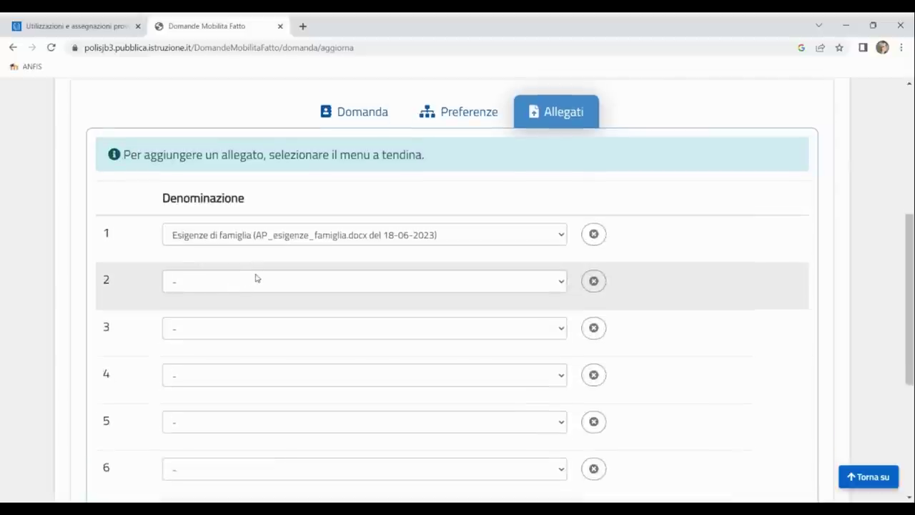
# Step: Set attachment 2 to Precedenza figlio 6 anni (AP_PRECEDENZA-PER-FIGLI-FINO-A-6-ANNI.docx) and attachment 3 to Sostegno (AP -Autodichiarazione servizio su sostegno.doc)
pyautogui.click(259, 280)
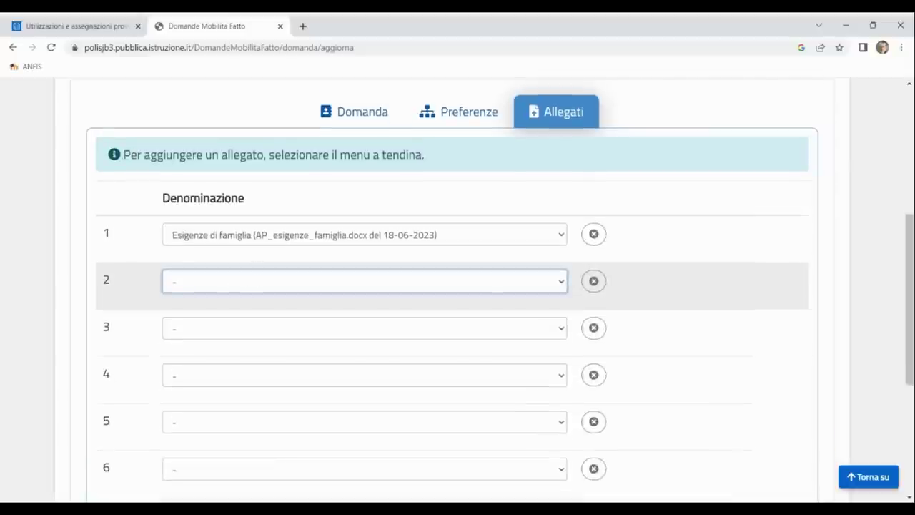
pyautogui.click(270, 333)
pyautogui.click(269, 333)
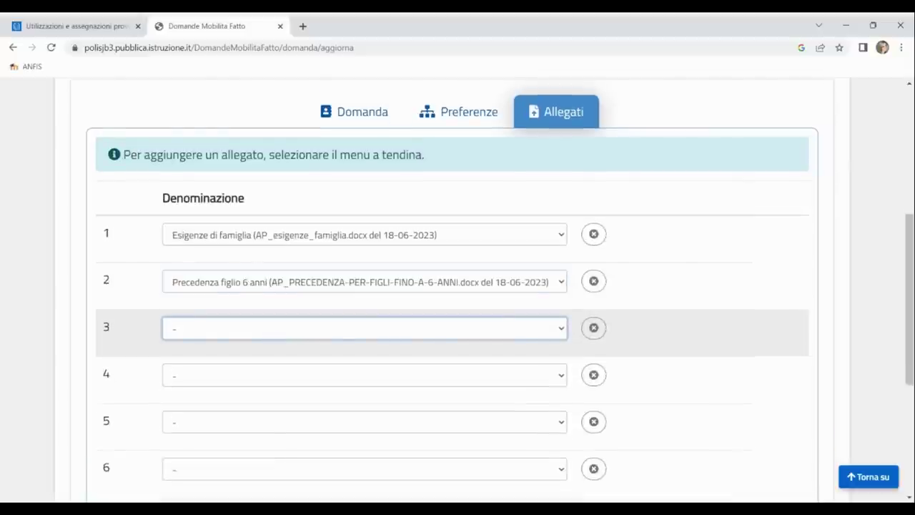
pyautogui.click(273, 394)
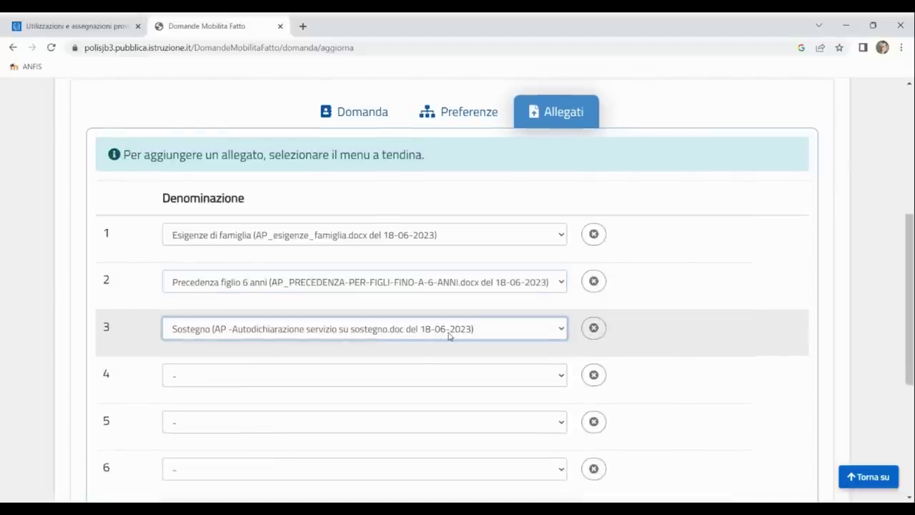
# Step: Save the application's attachment selections, dismiss the confirmation and go back from the application's sections
pyautogui.scroll(-4, 449, 333)
pyautogui.click(132, 394)
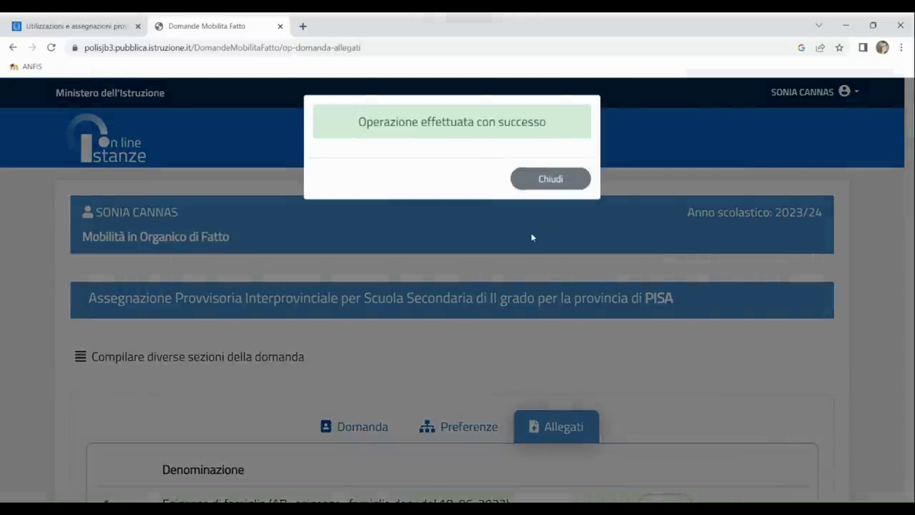
pyautogui.click(541, 179)
pyautogui.scroll(-4, 294, 355)
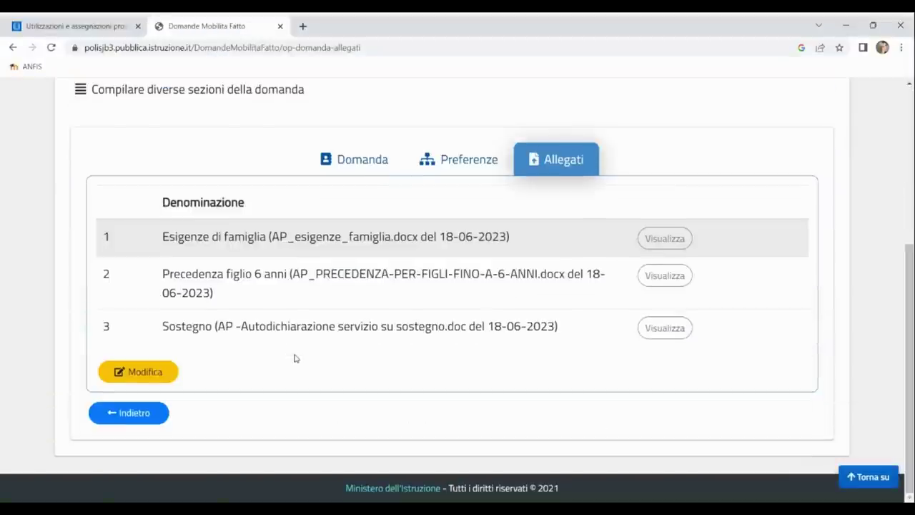
pyautogui.click(142, 415)
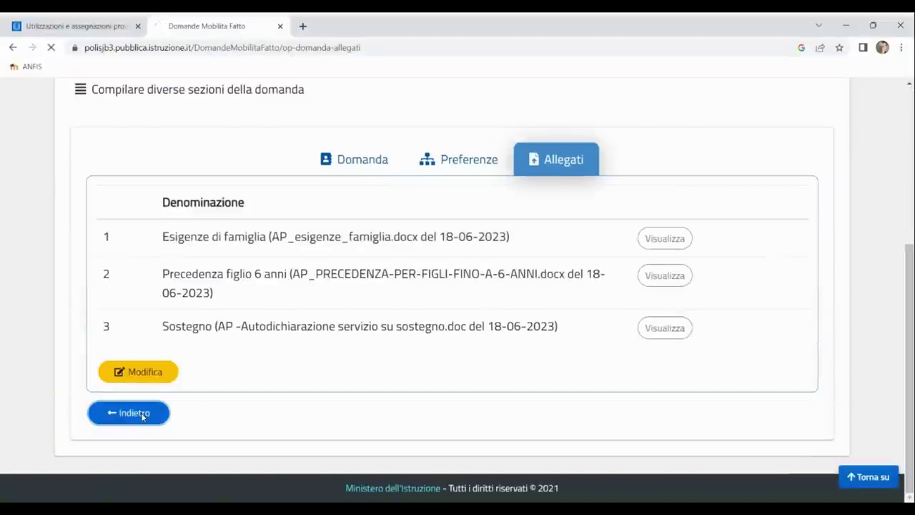